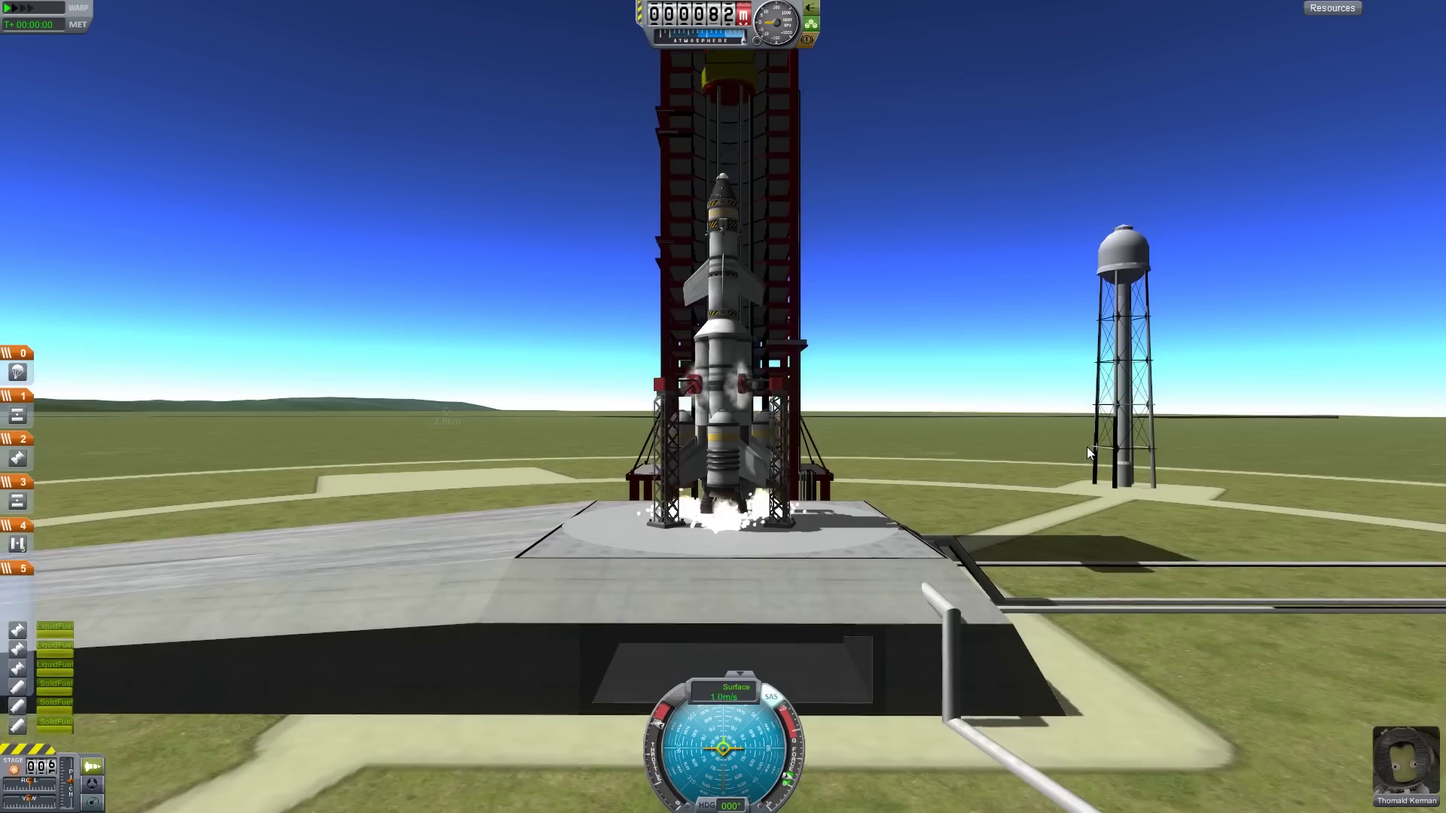
Activate the first stage so the rocket lifts off the launch pad
key(space)
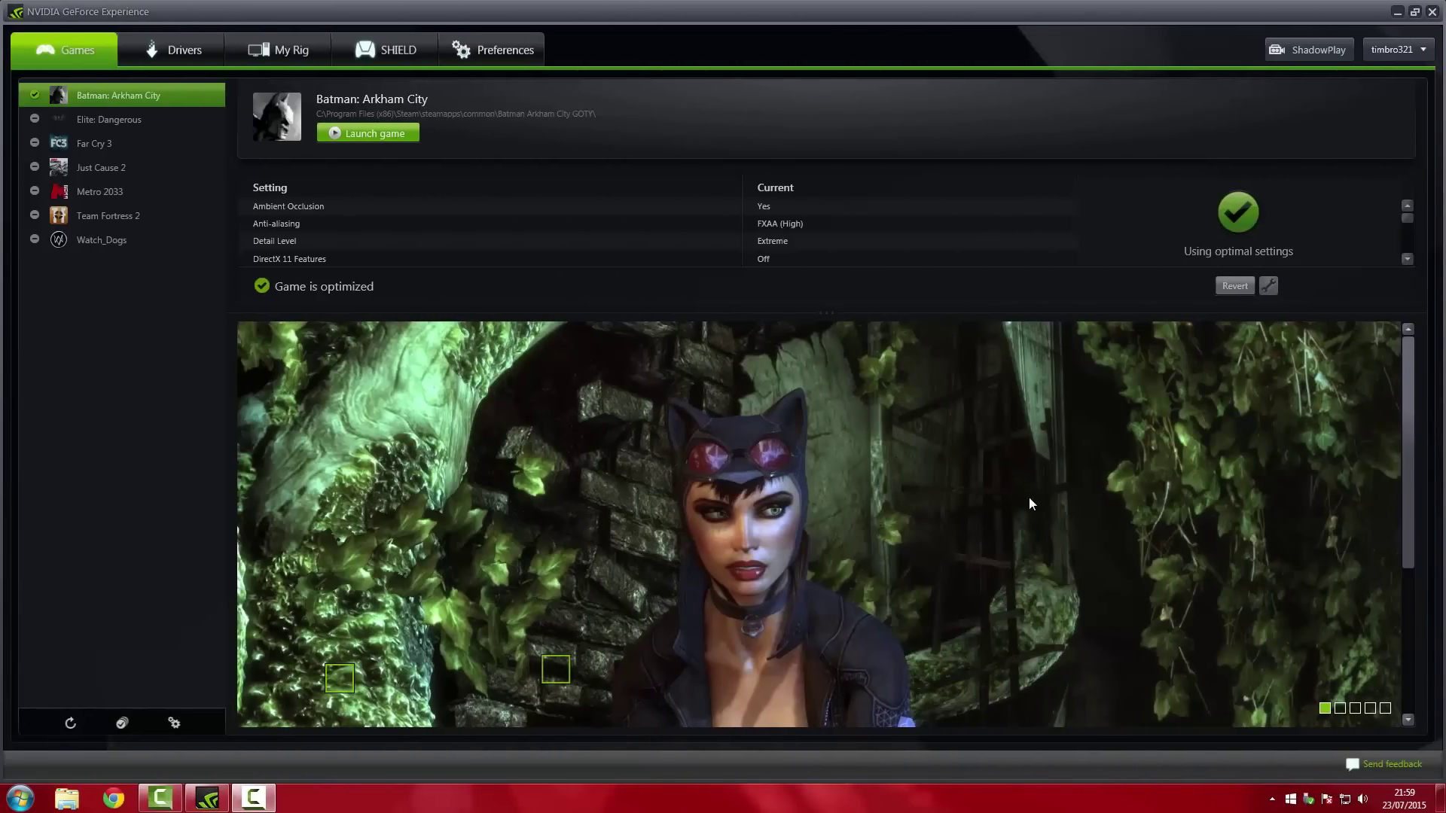
drag(1408, 497, 1409, 711)
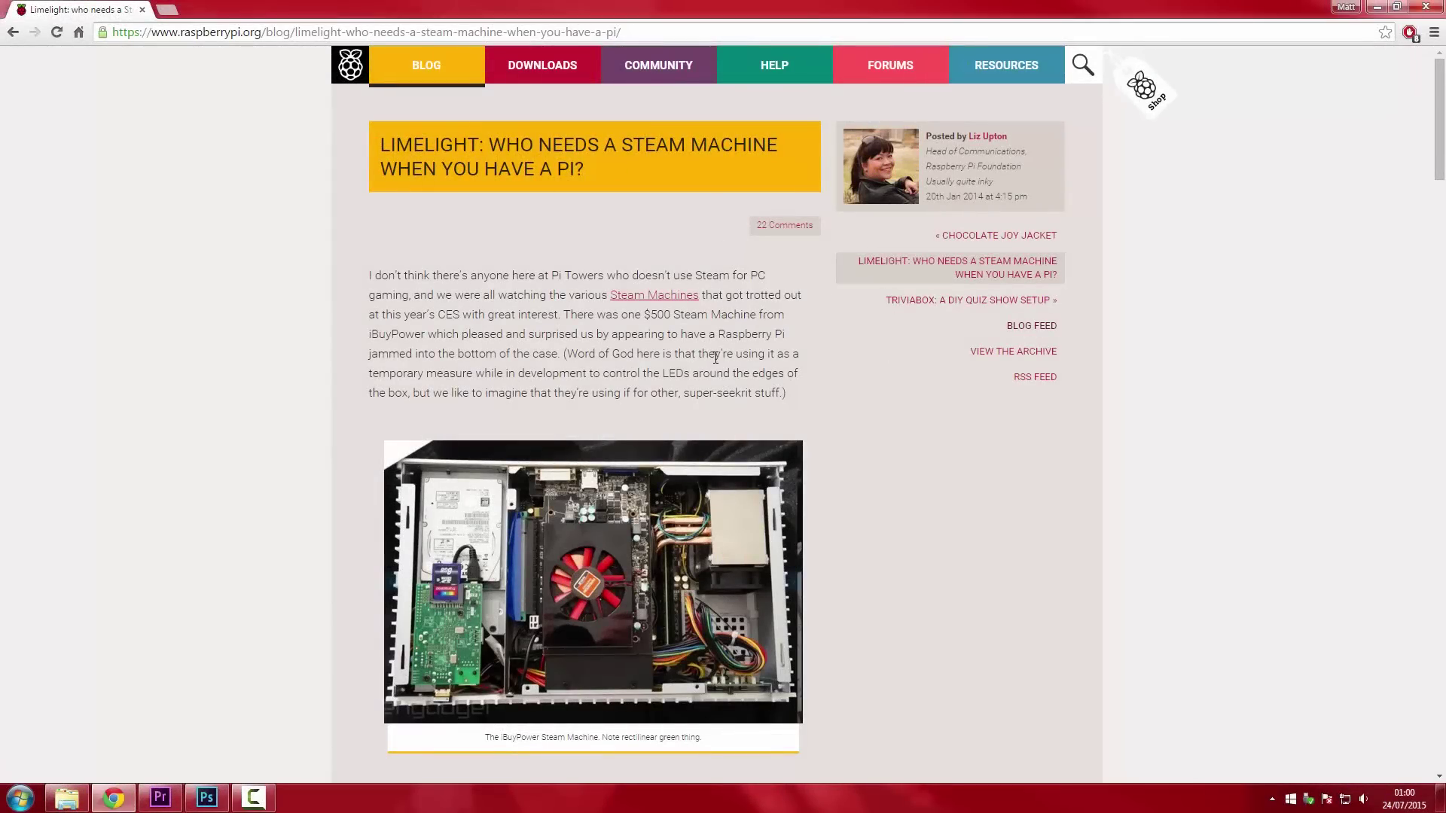
Scroll down and back up through the Limelight blog post
scroll(723, 395, down, 9)
scroll(816, 398, up, 5)
scroll(817, 399, up, 4)
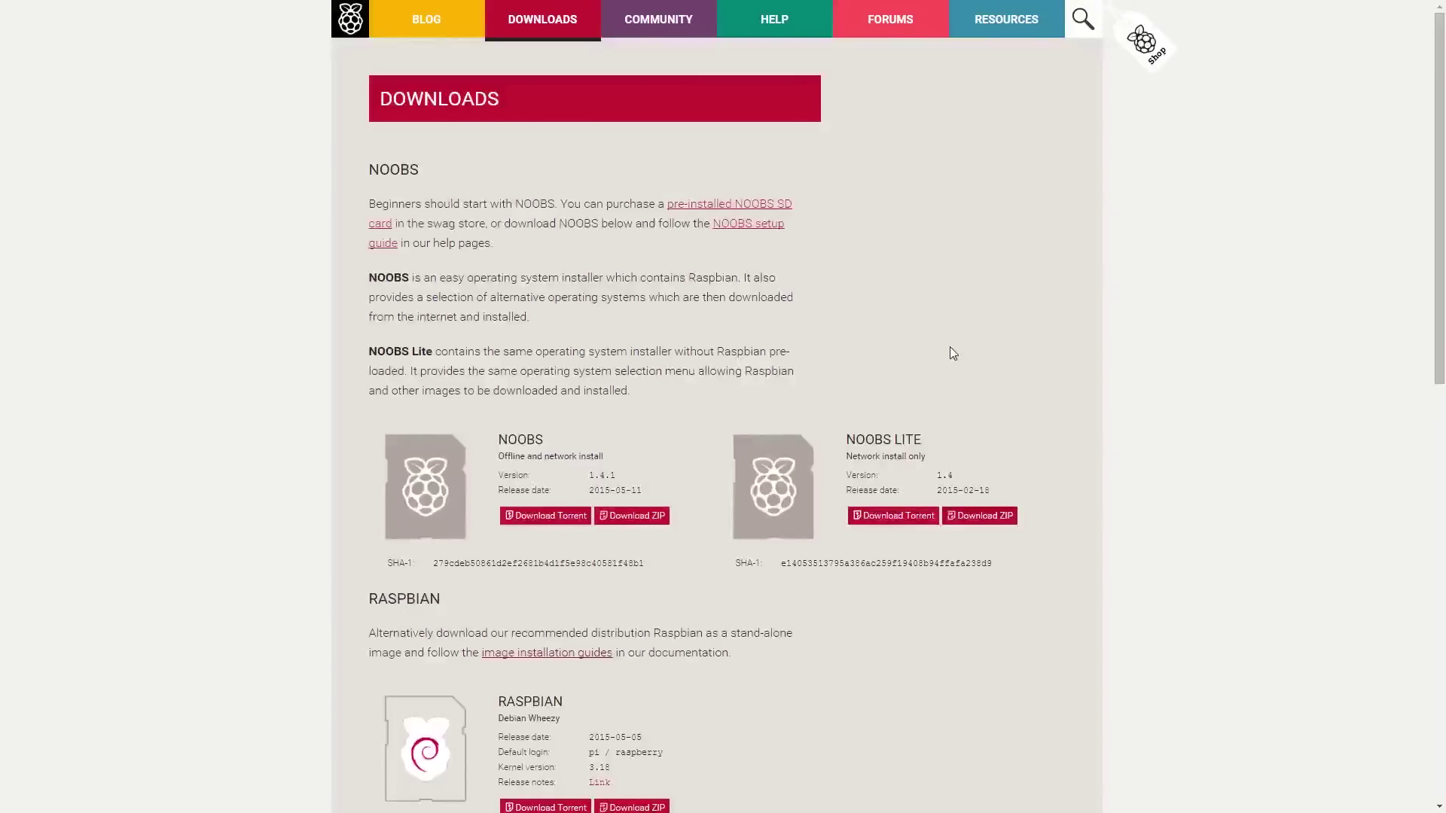
In the Steam Library, view Batman: Arkham City GOTY's page, then The Stanley Parable's
scroll(868, 294, down, 5)
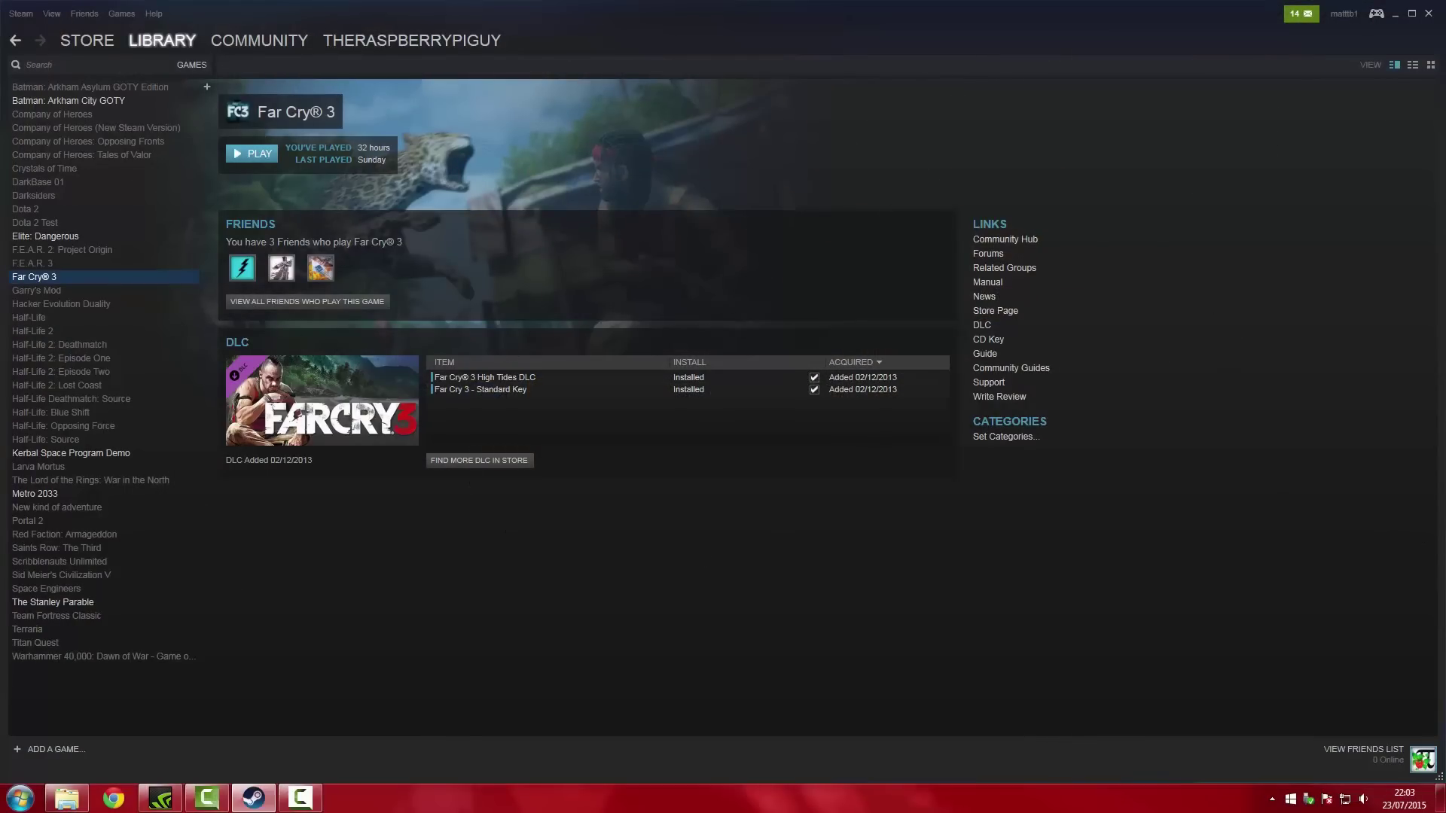
click(67, 100)
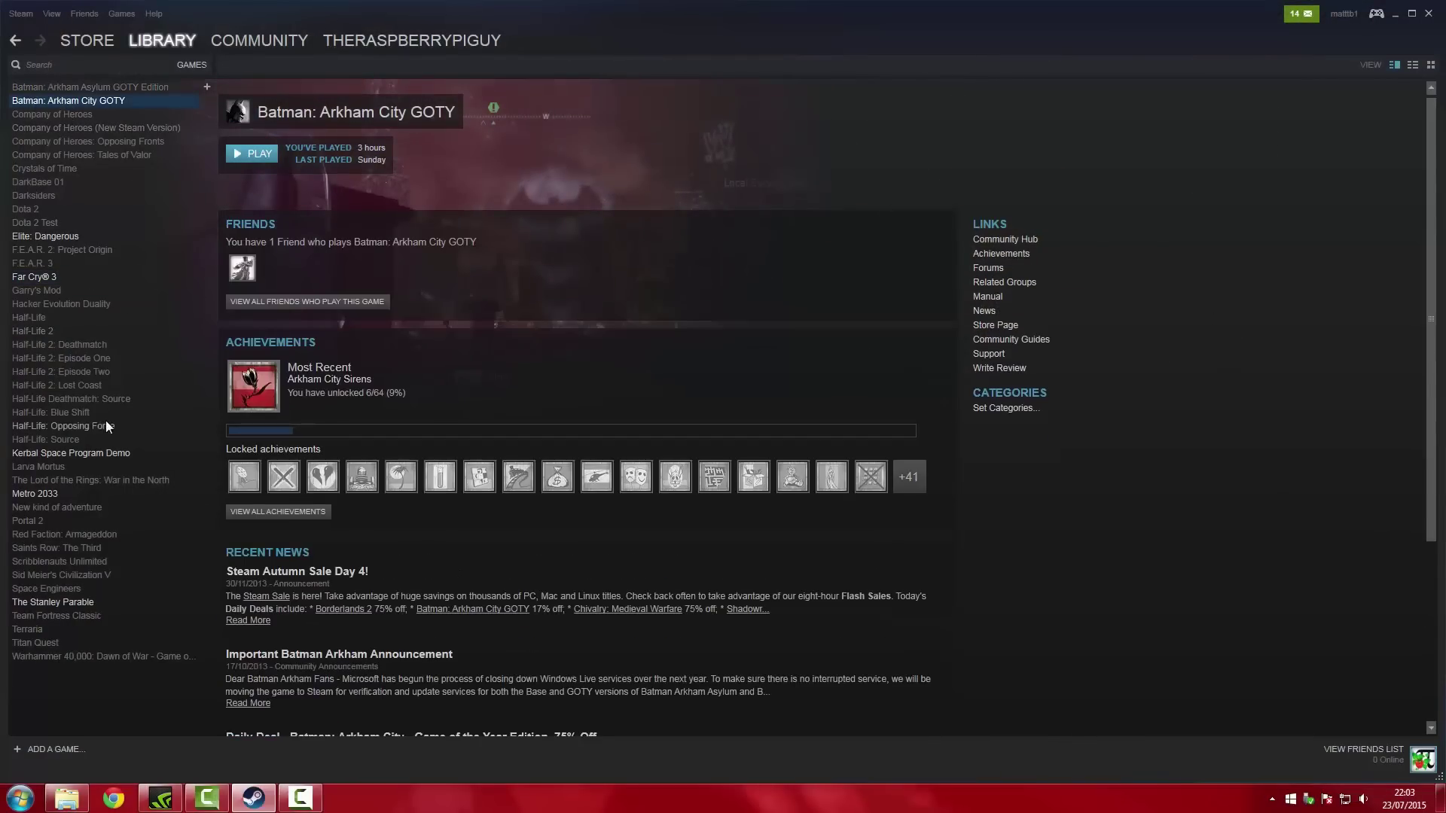
click(83, 601)
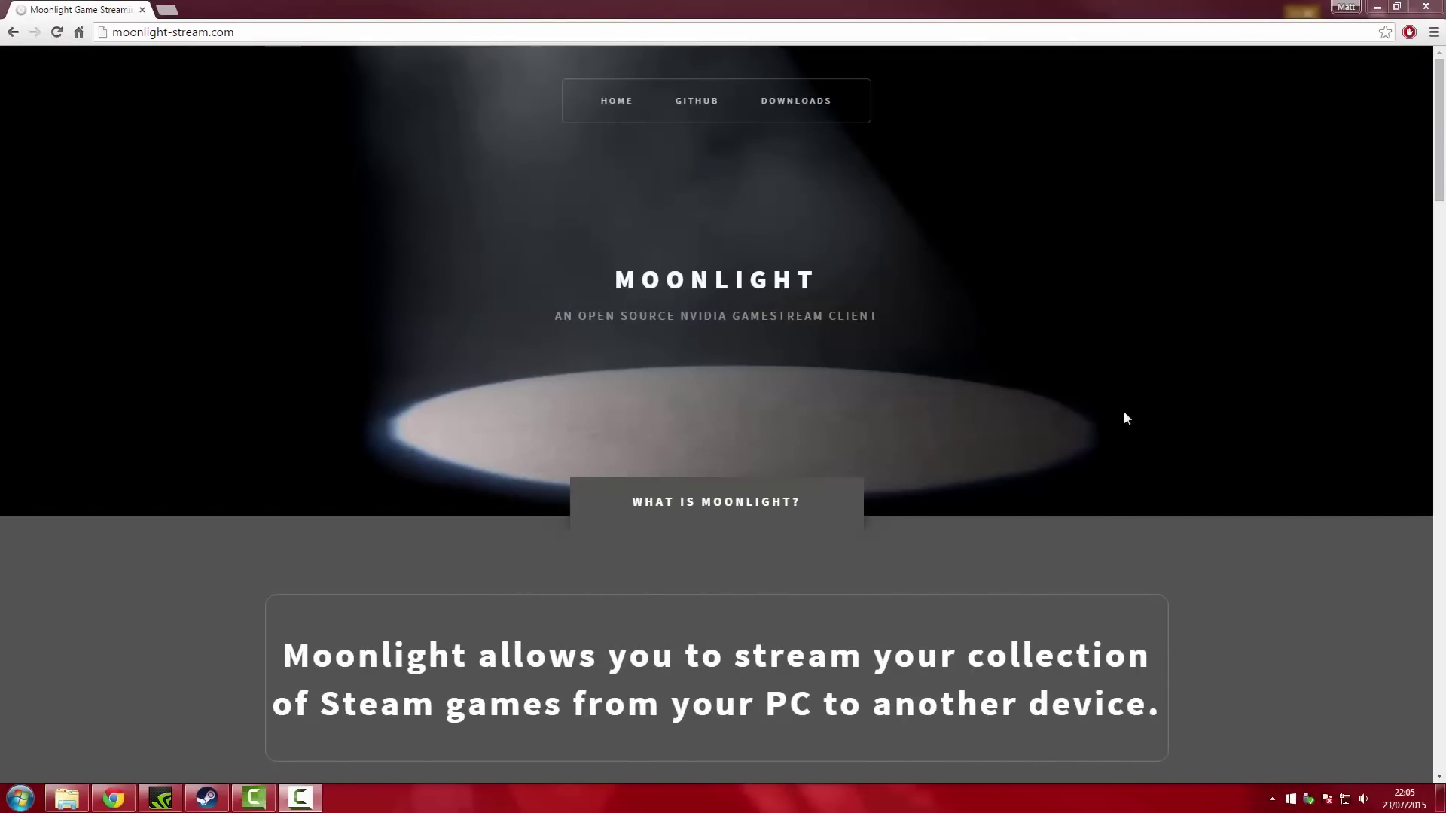
scroll(783, 403, down, 15)
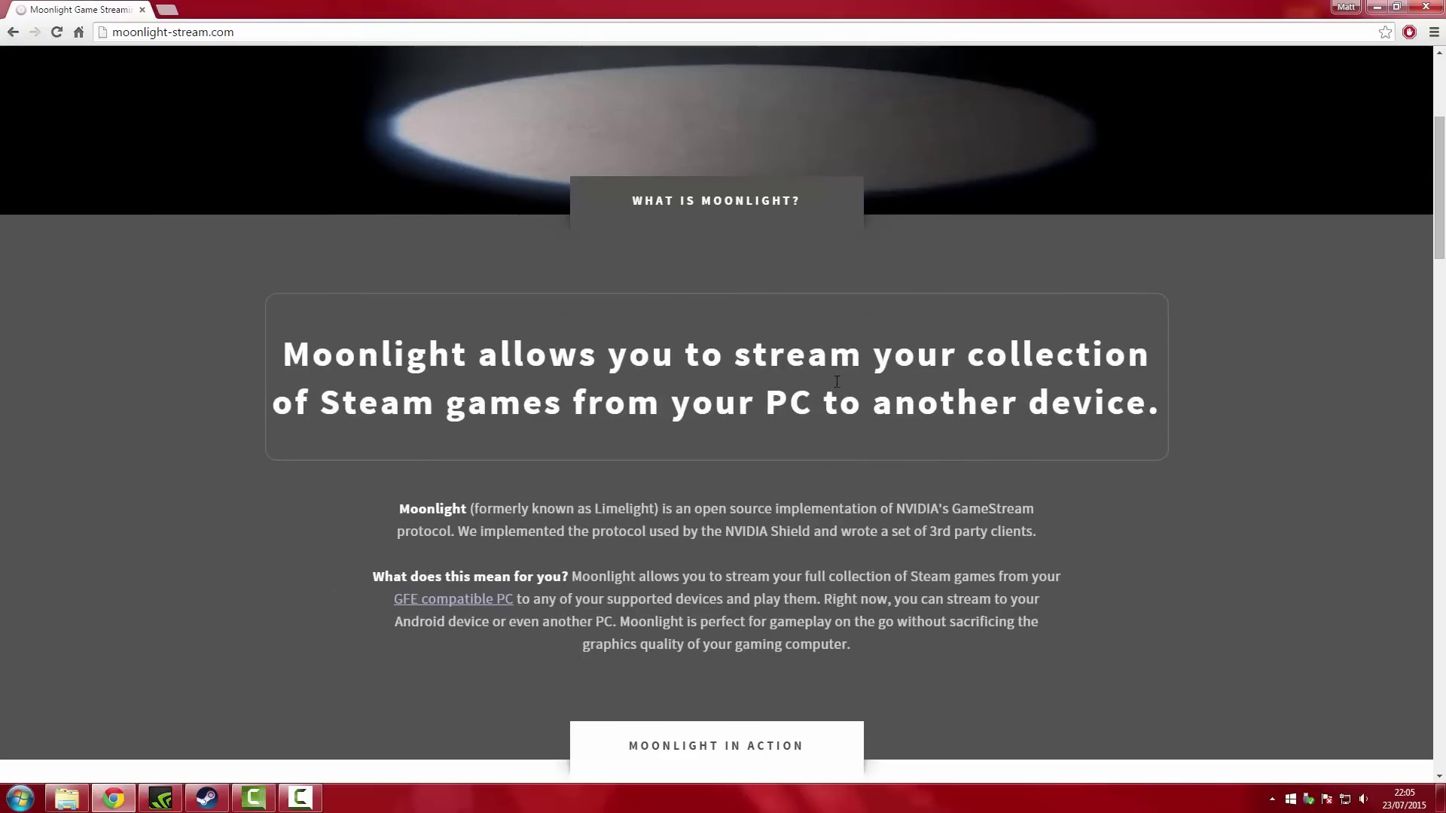
scroll(838, 413, down, 20)
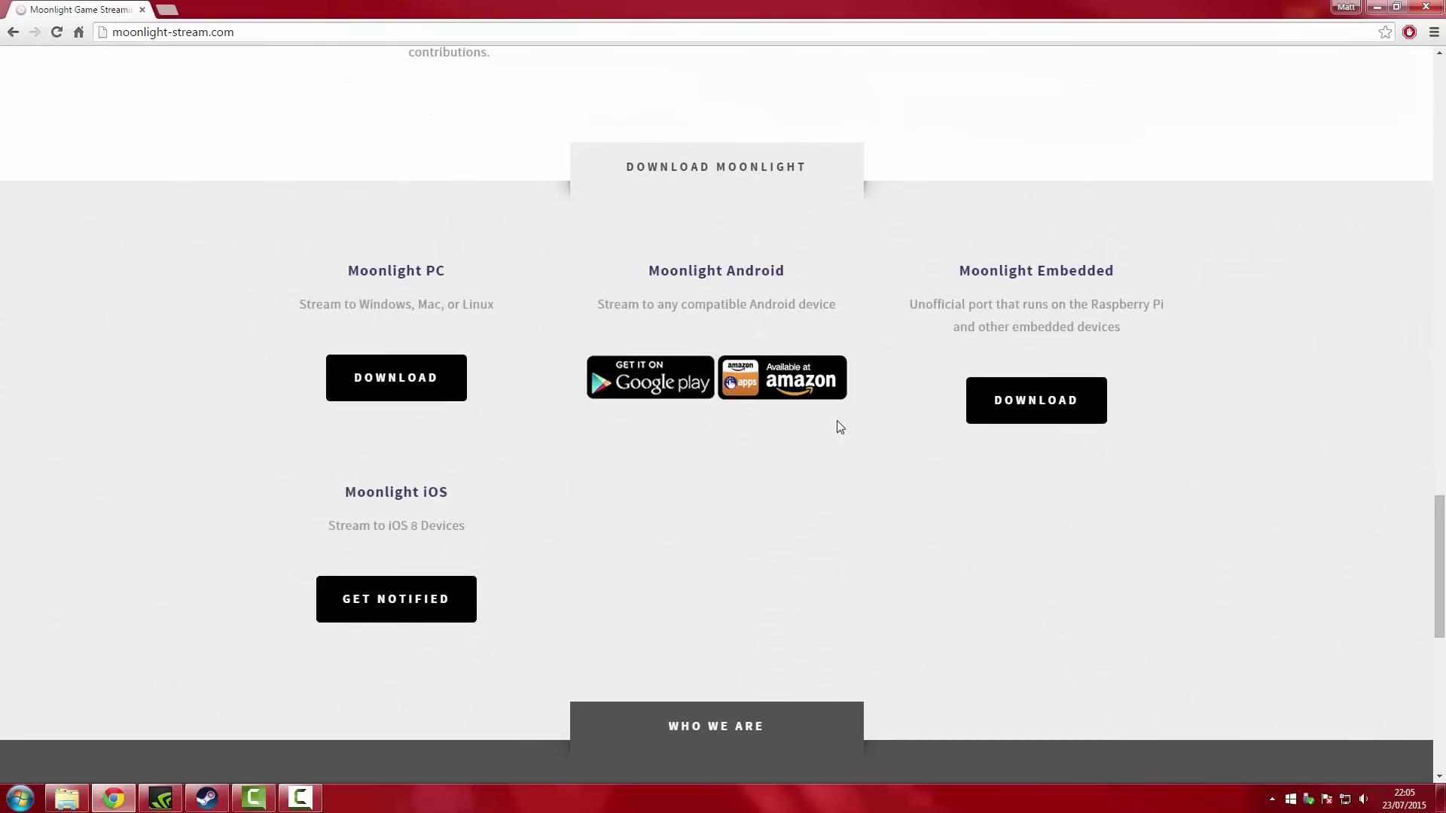
key(Home)
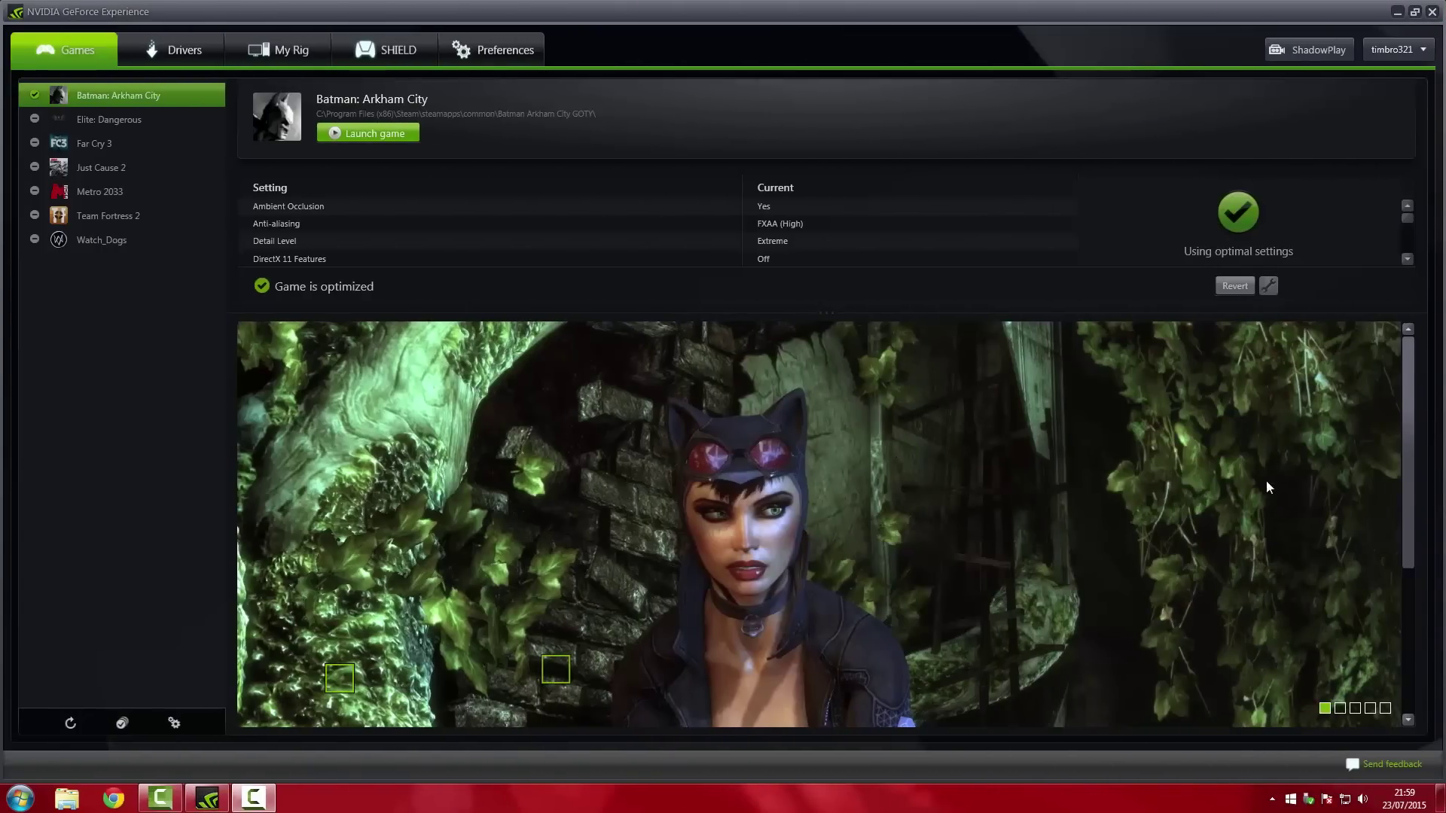
Browse Batman screenshots and Team Fortress 2 and Far Cry 3 details, then show GameStream status
drag(1411, 501, 1403, 657)
click(1341, 708)
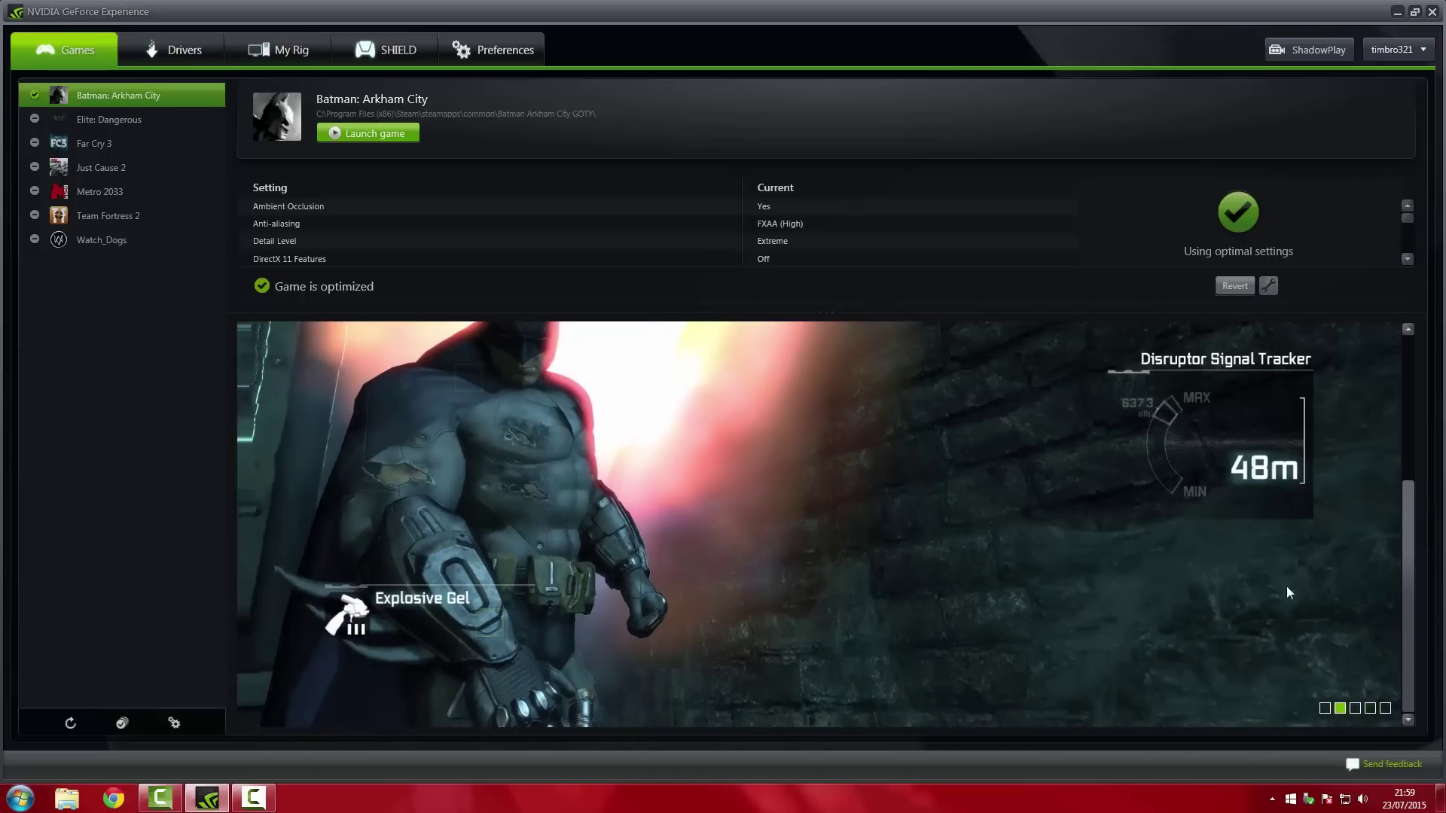
click(138, 217)
click(124, 146)
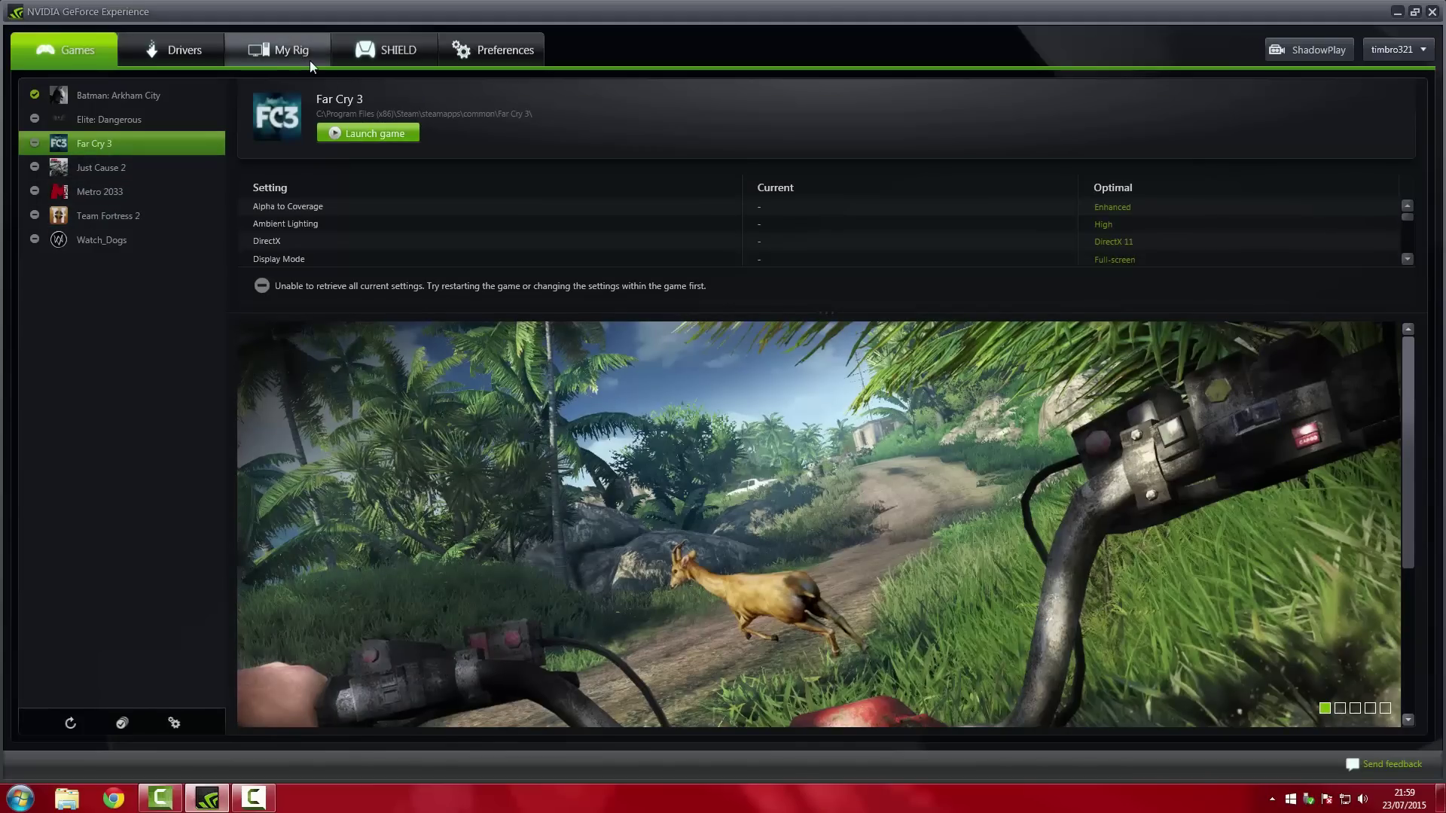
click(366, 56)
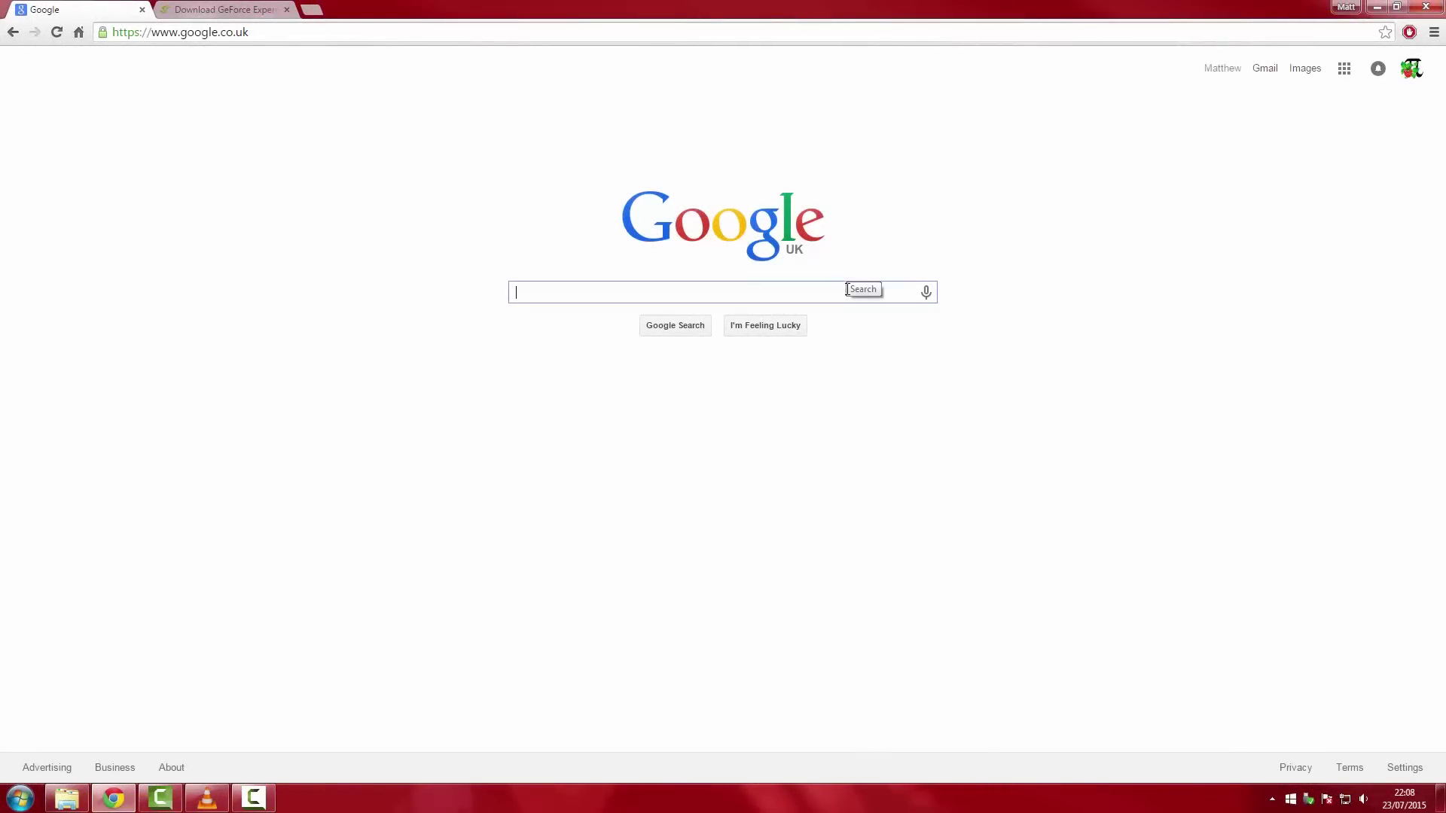
Download the GeForce Experience installer from the GeForce page and keep it despite the warning
click(848, 289)
click(225, 9)
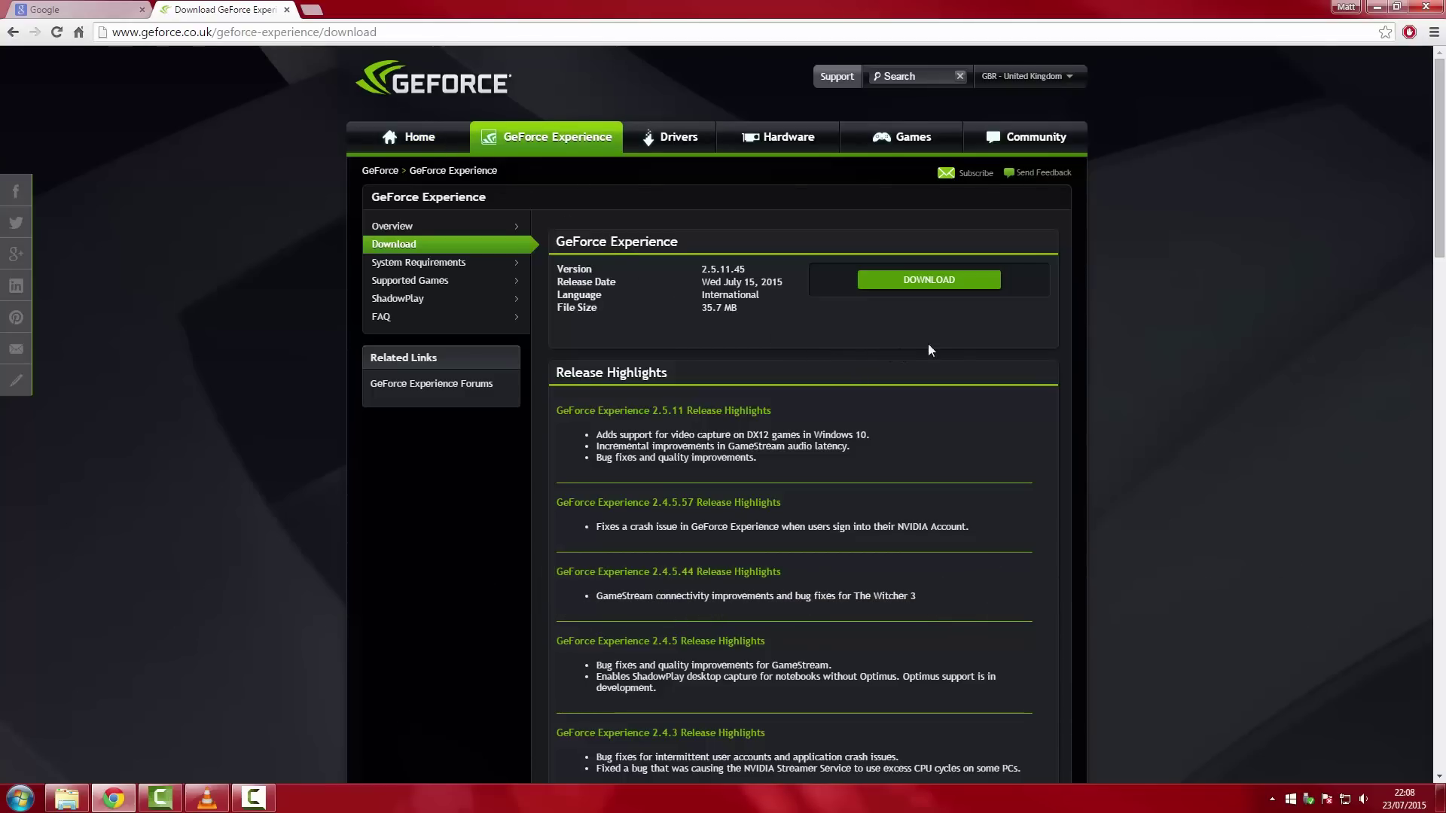
click(932, 279)
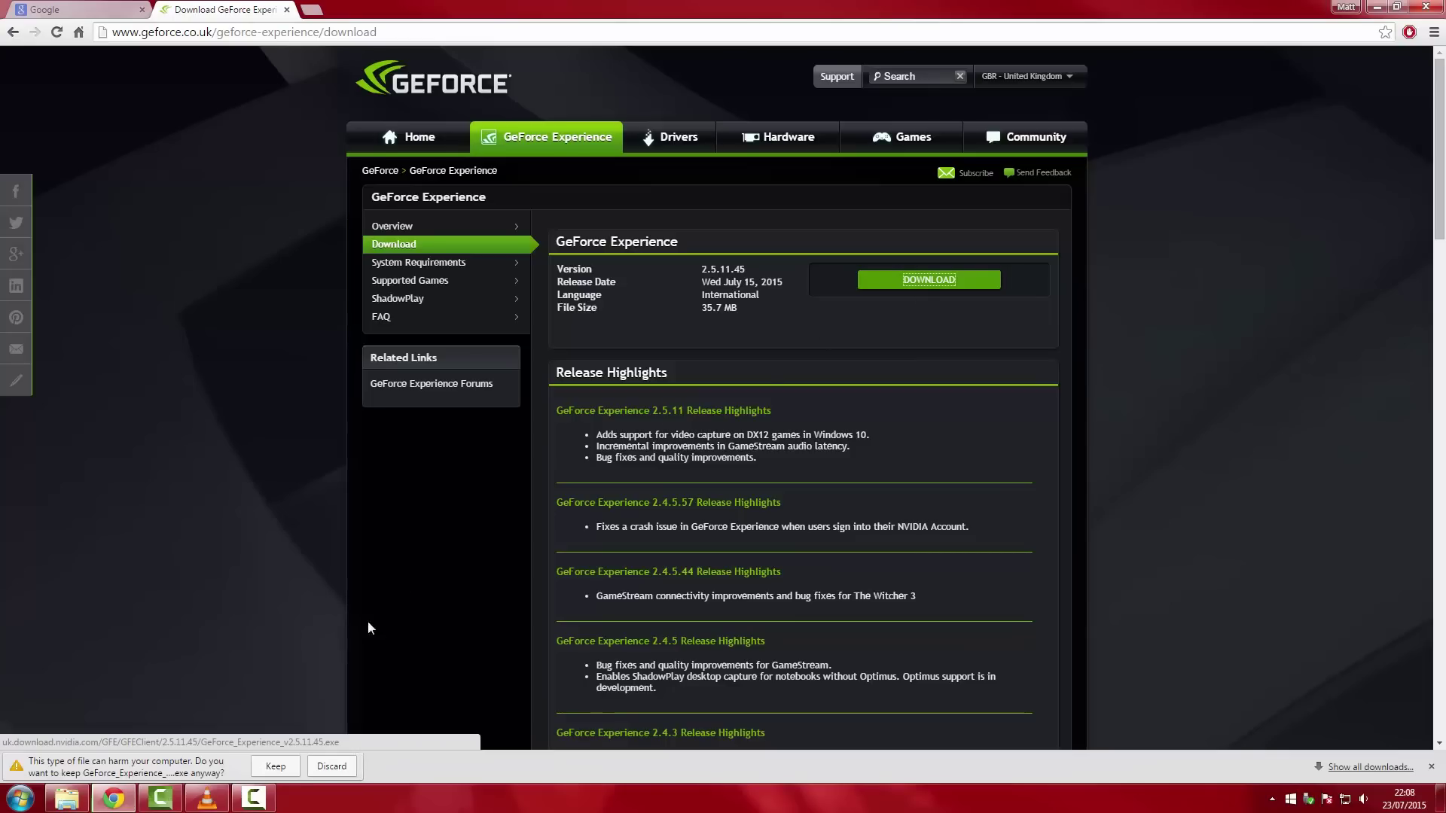
click(272, 766)
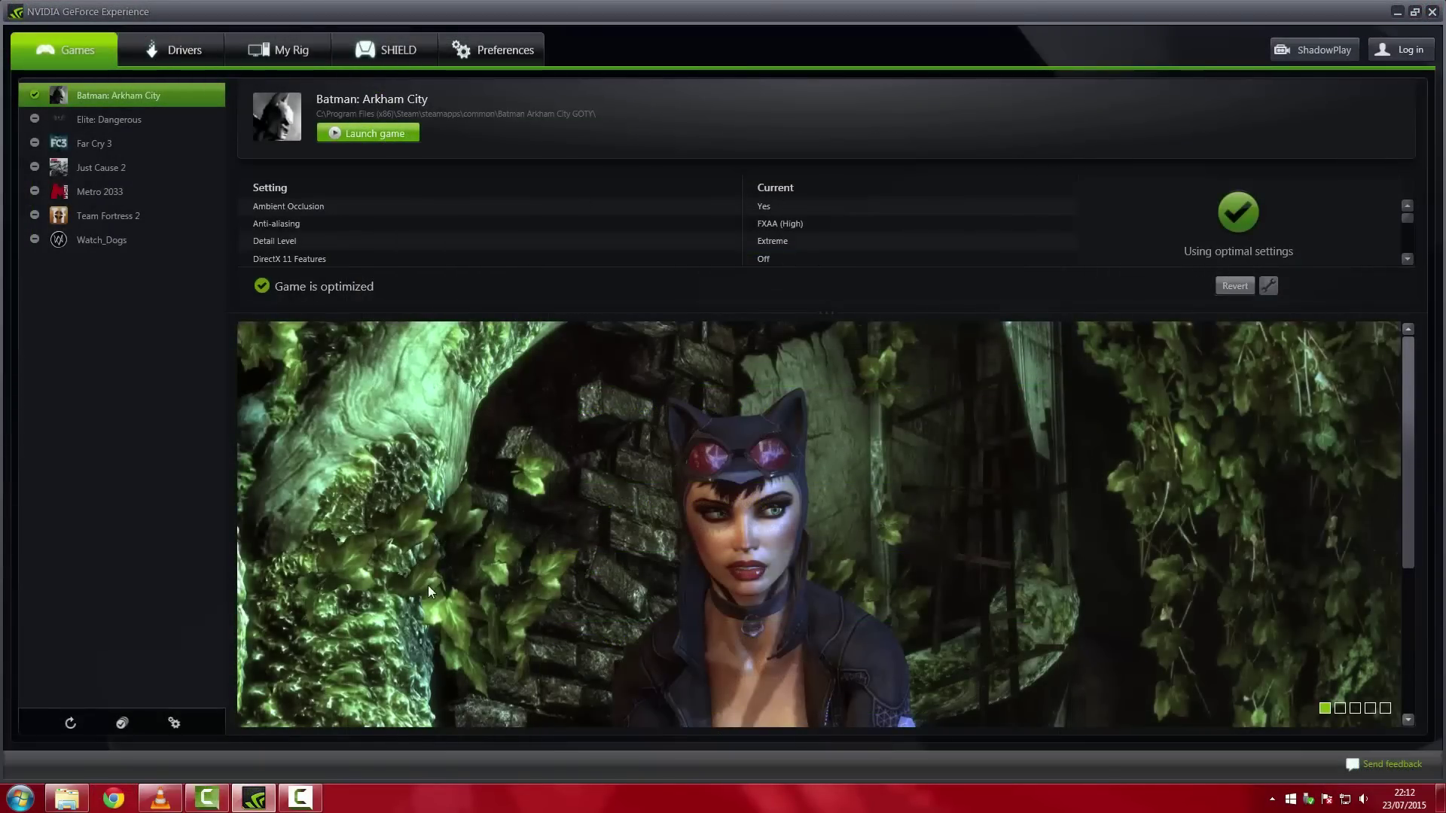
View Watch_Dogs' optimisation details and flip through its screenshots
click(118, 242)
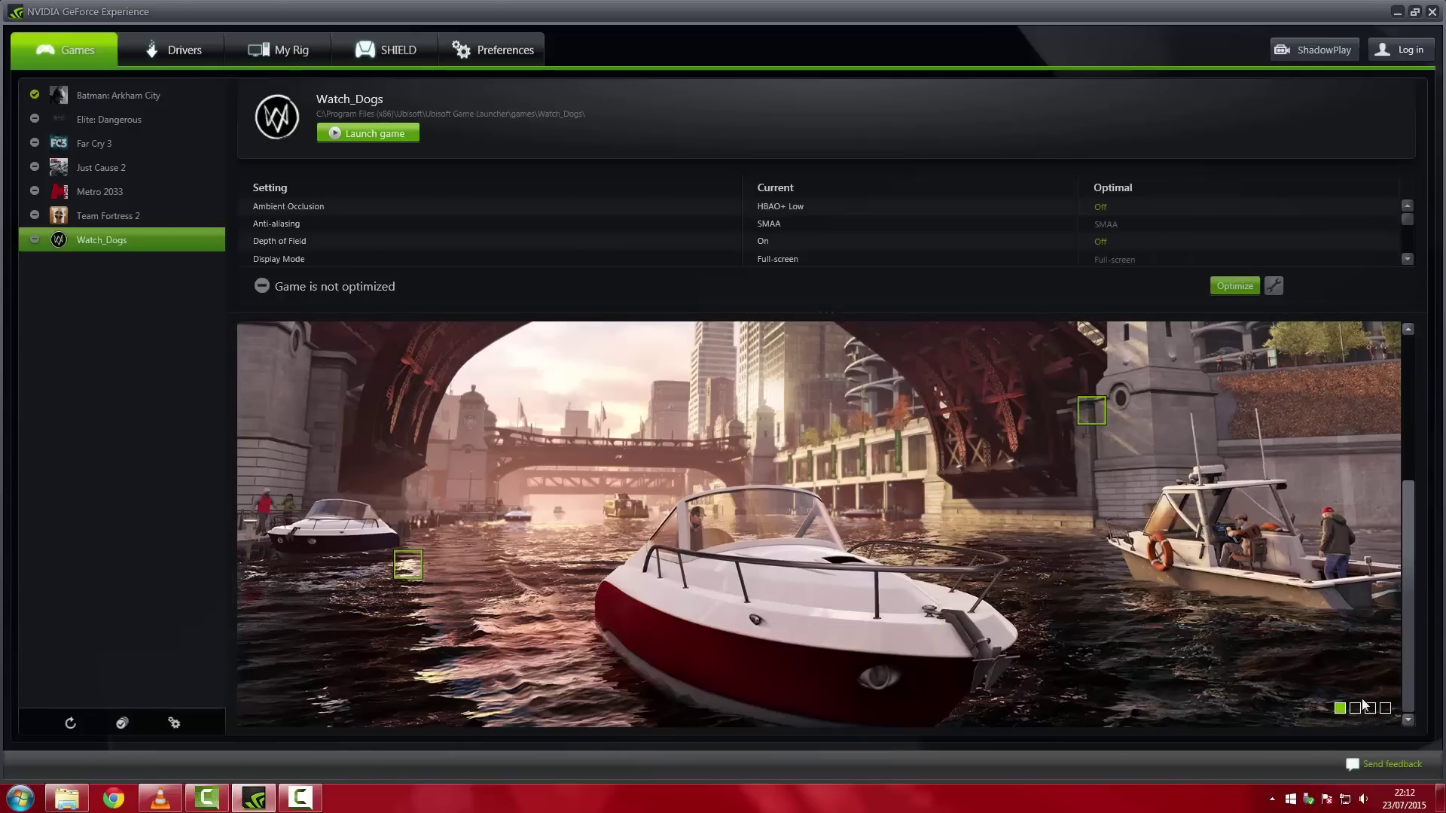
click(1367, 710)
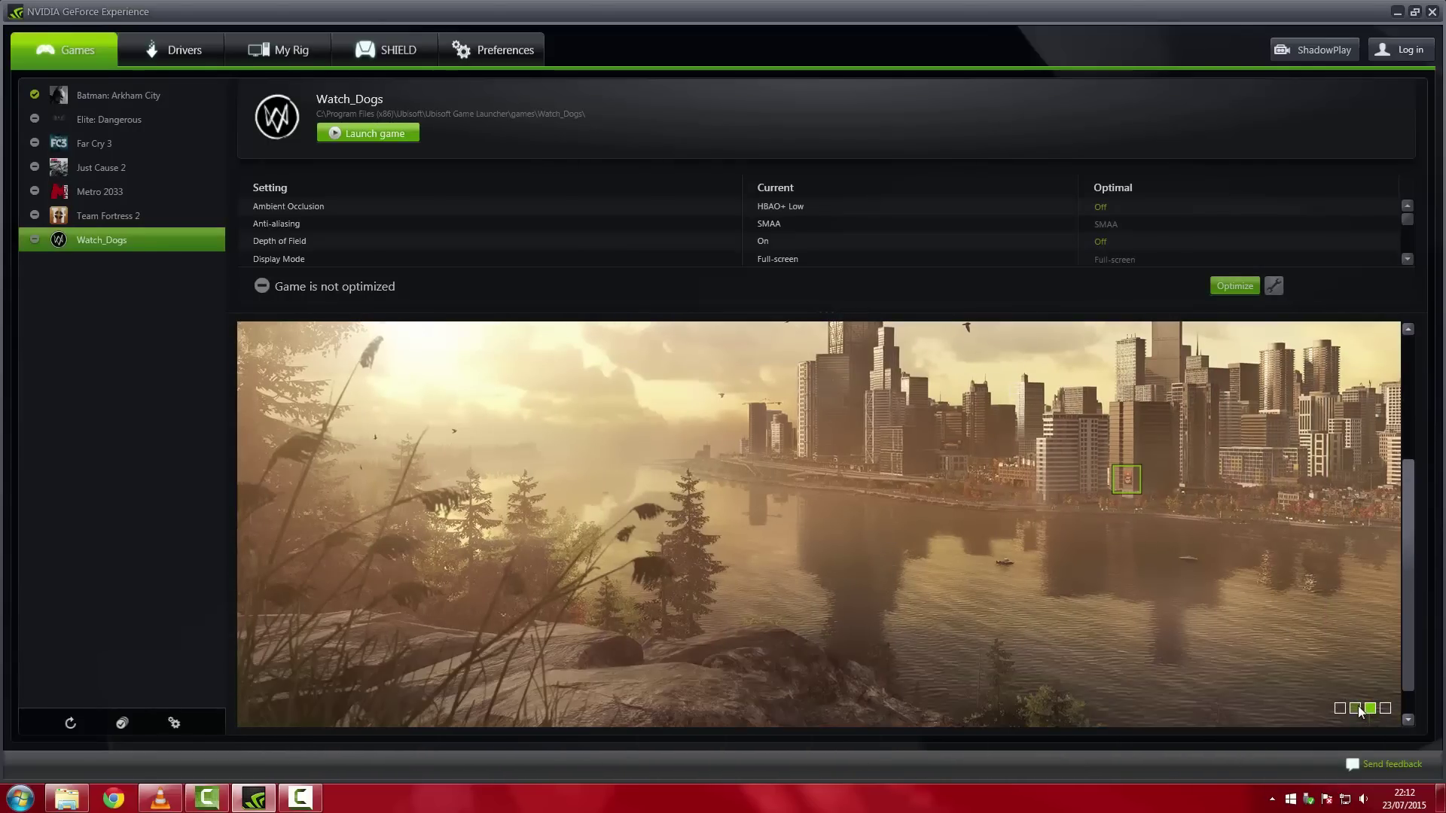
click(1355, 708)
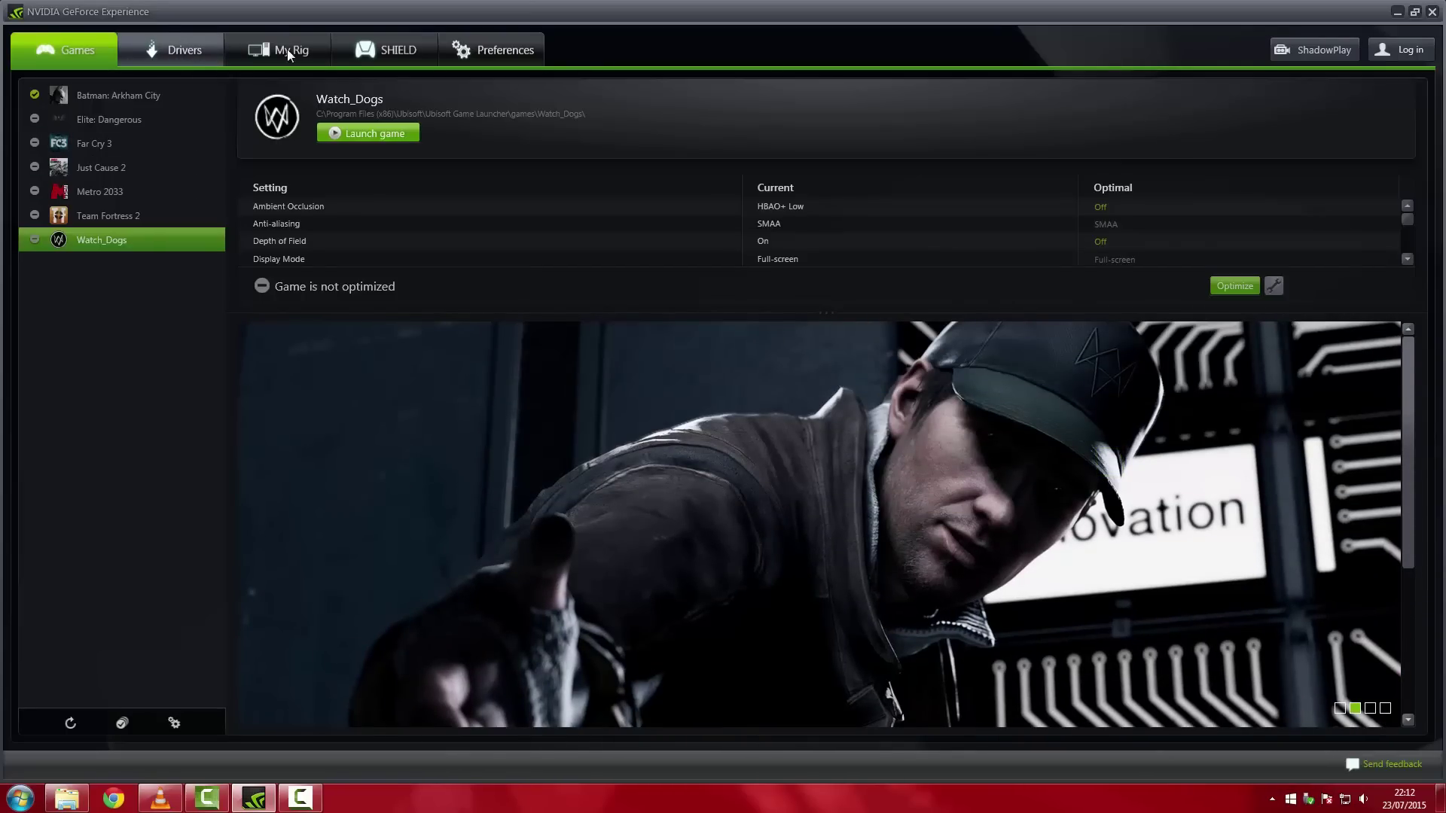
Log in to GeForce Experience with a Google account, entering its e-mail and password
click(1393, 51)
click(757, 471)
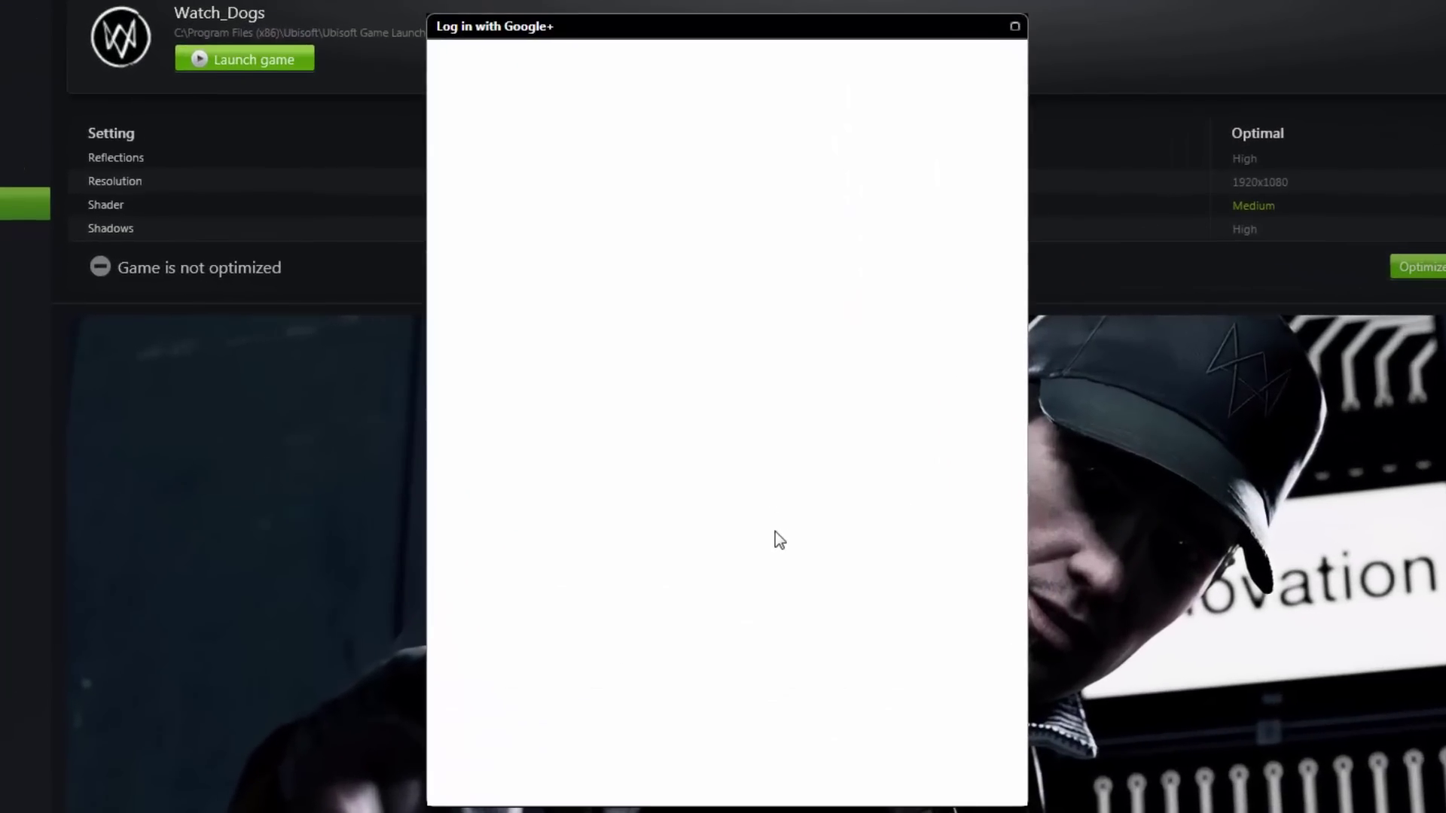
click(701, 348)
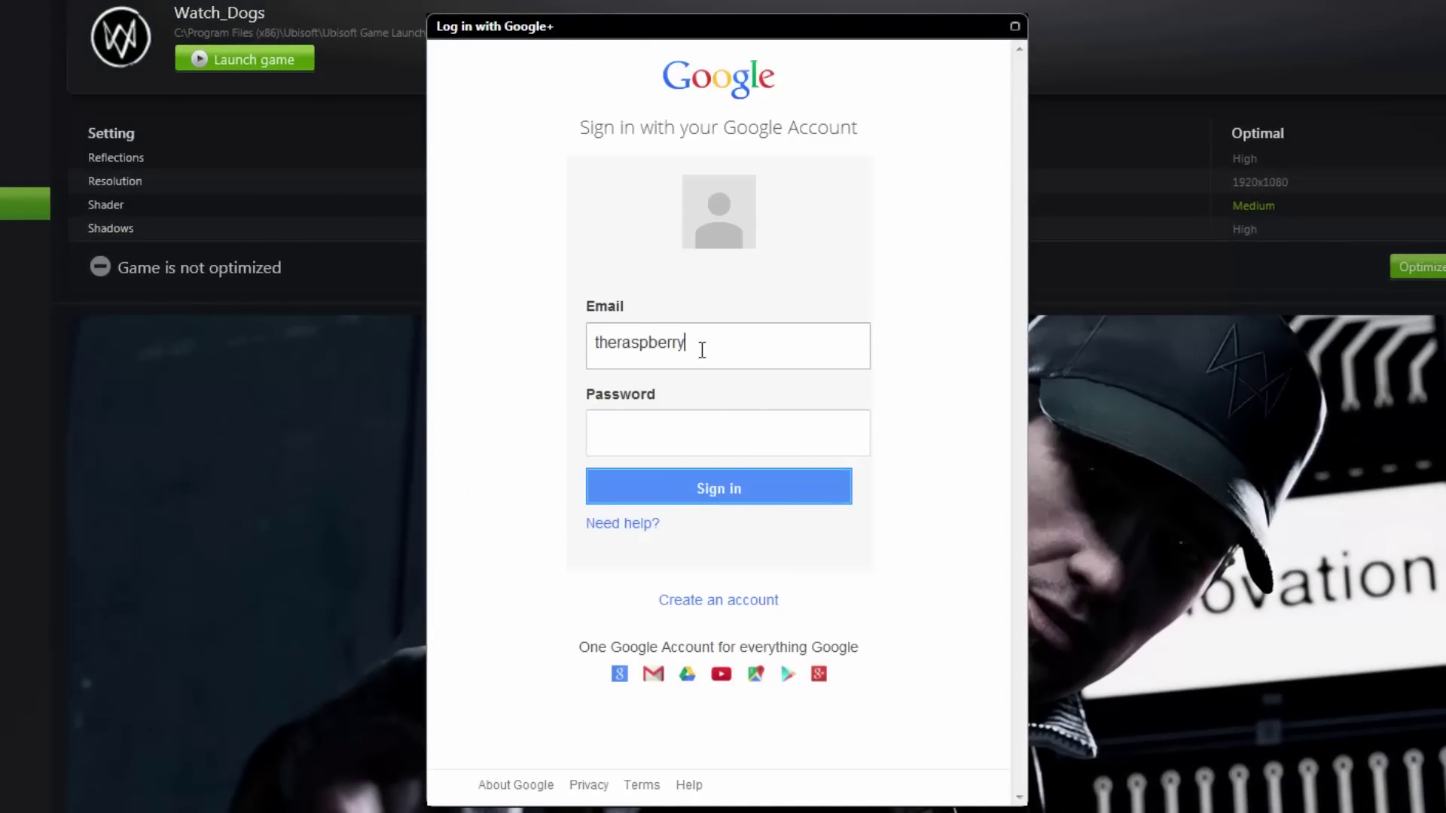
key(Tab)
text(*************)
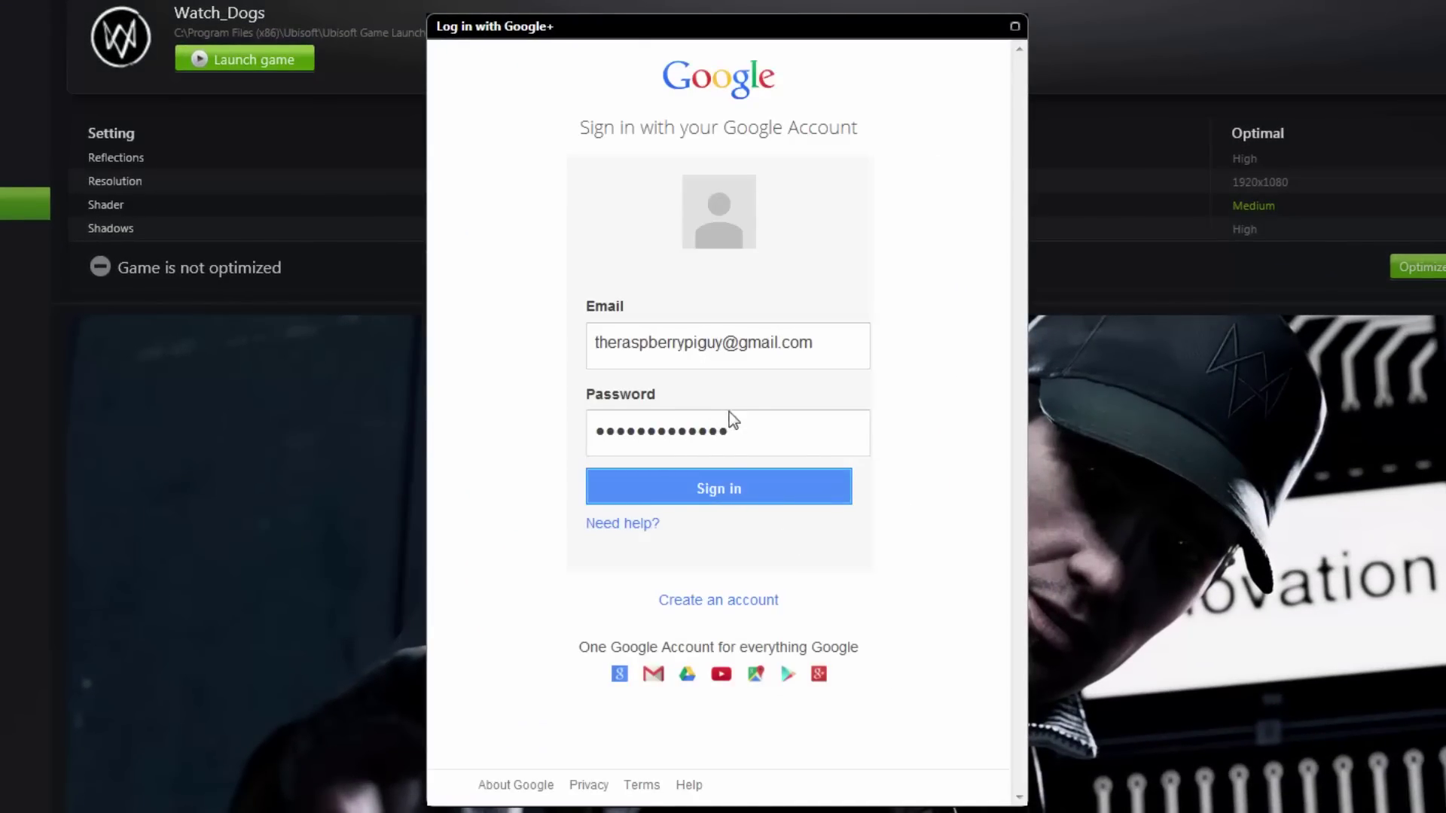
click(730, 491)
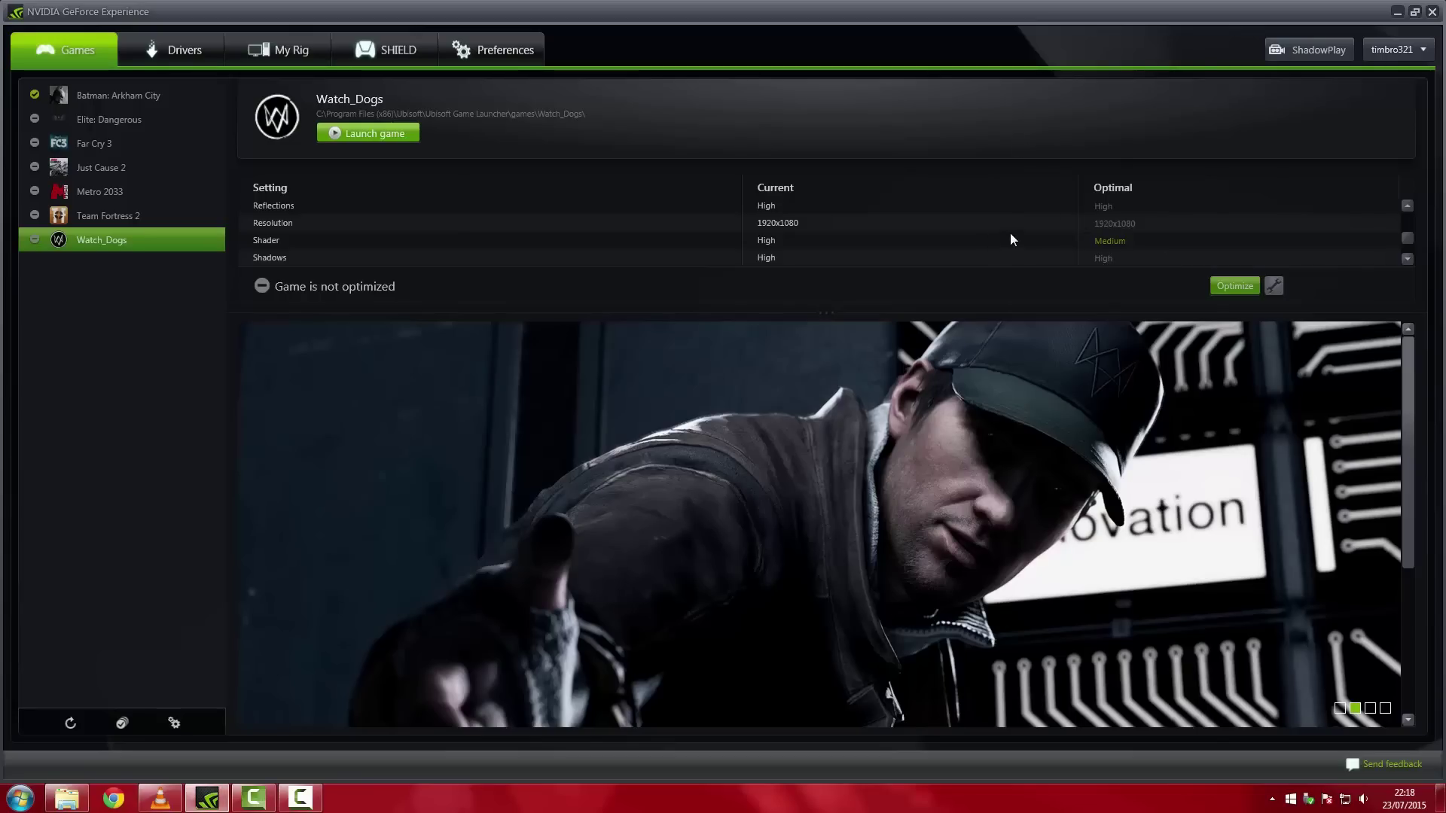
Check the driver updates page, then show the SHIELD GameStream status page
click(171, 59)
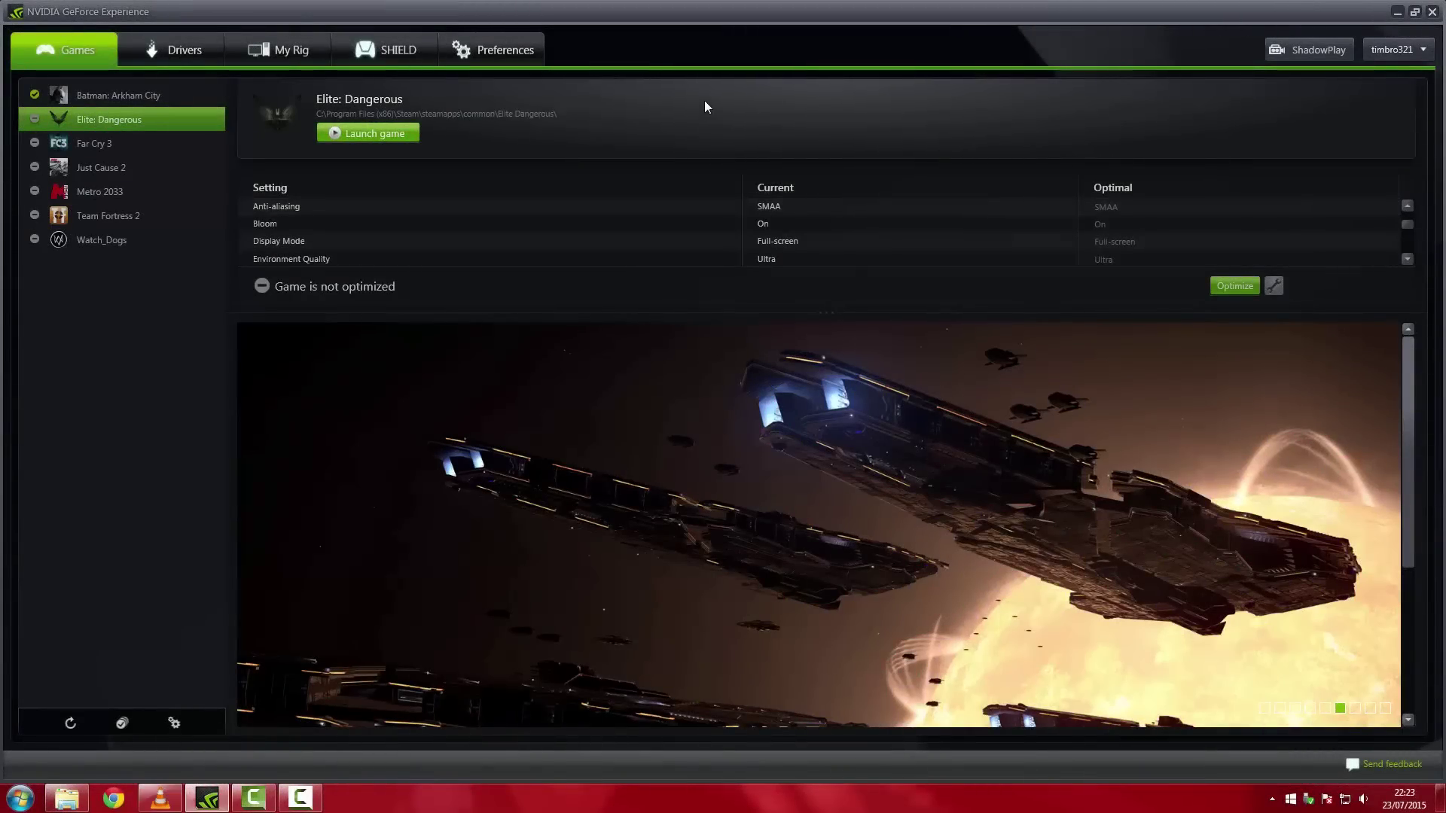
click(391, 44)
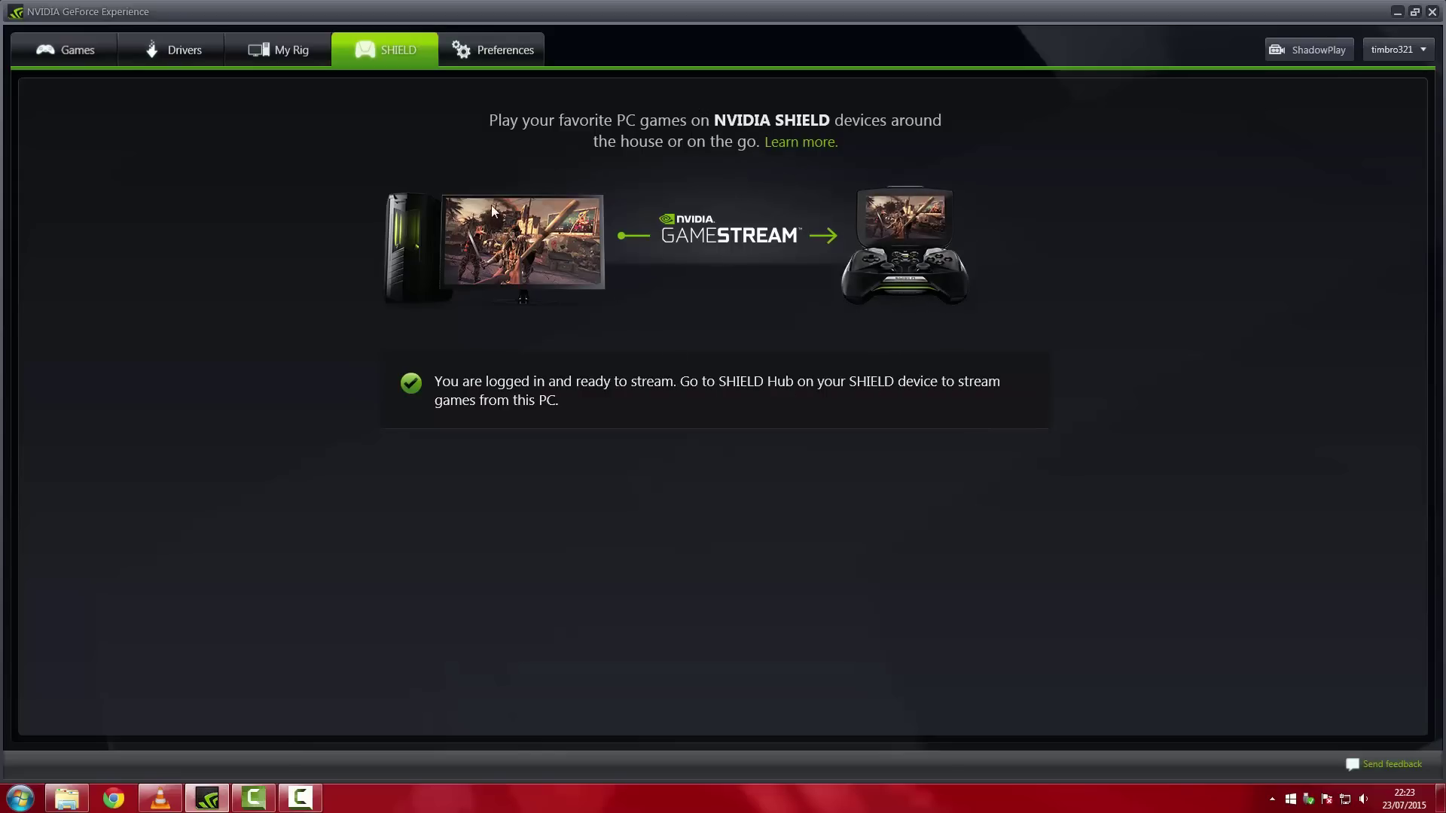
Show the SHIELD streaming settings in GeForce Experience Preferences
click(495, 49)
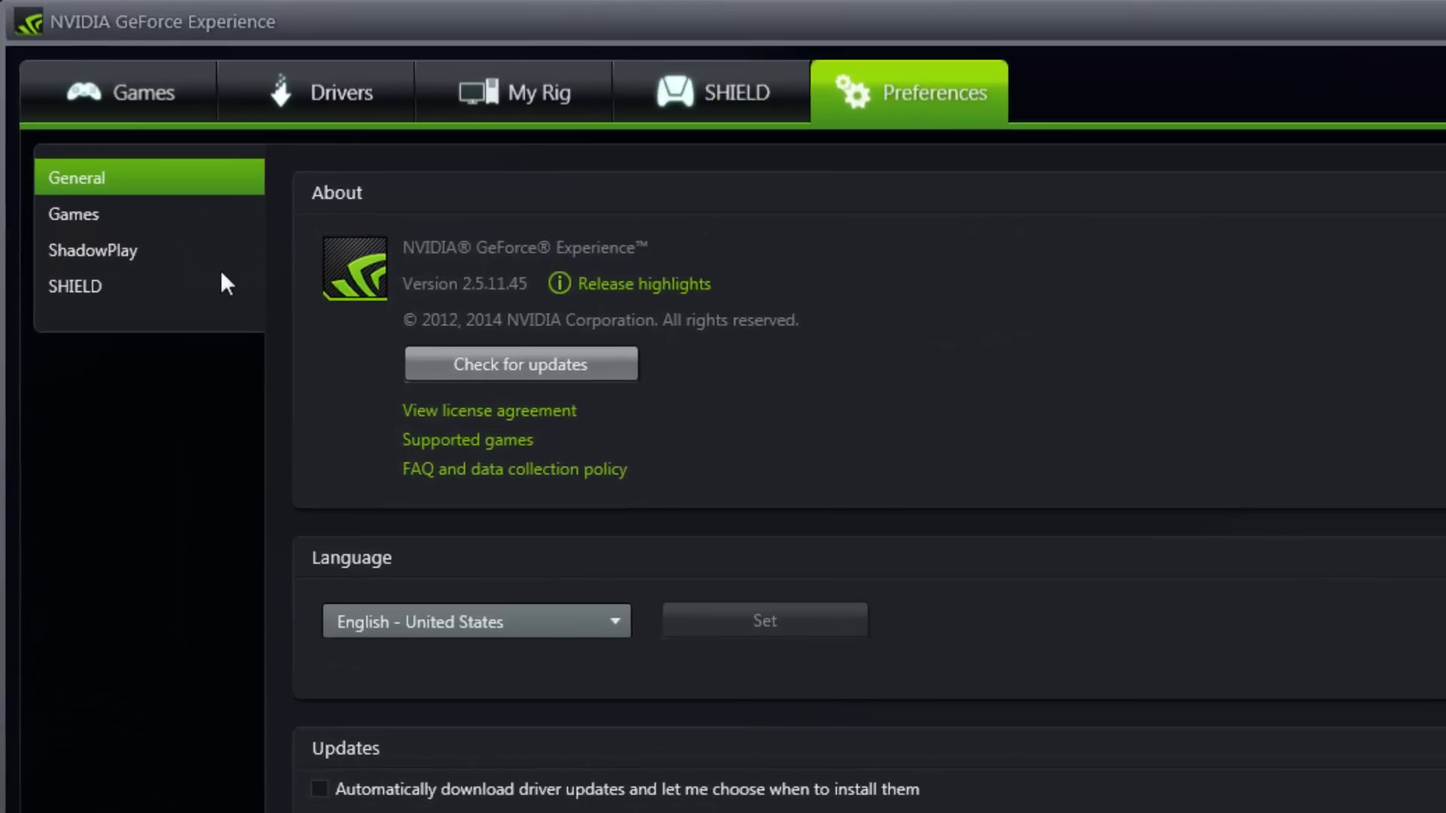
click(113, 150)
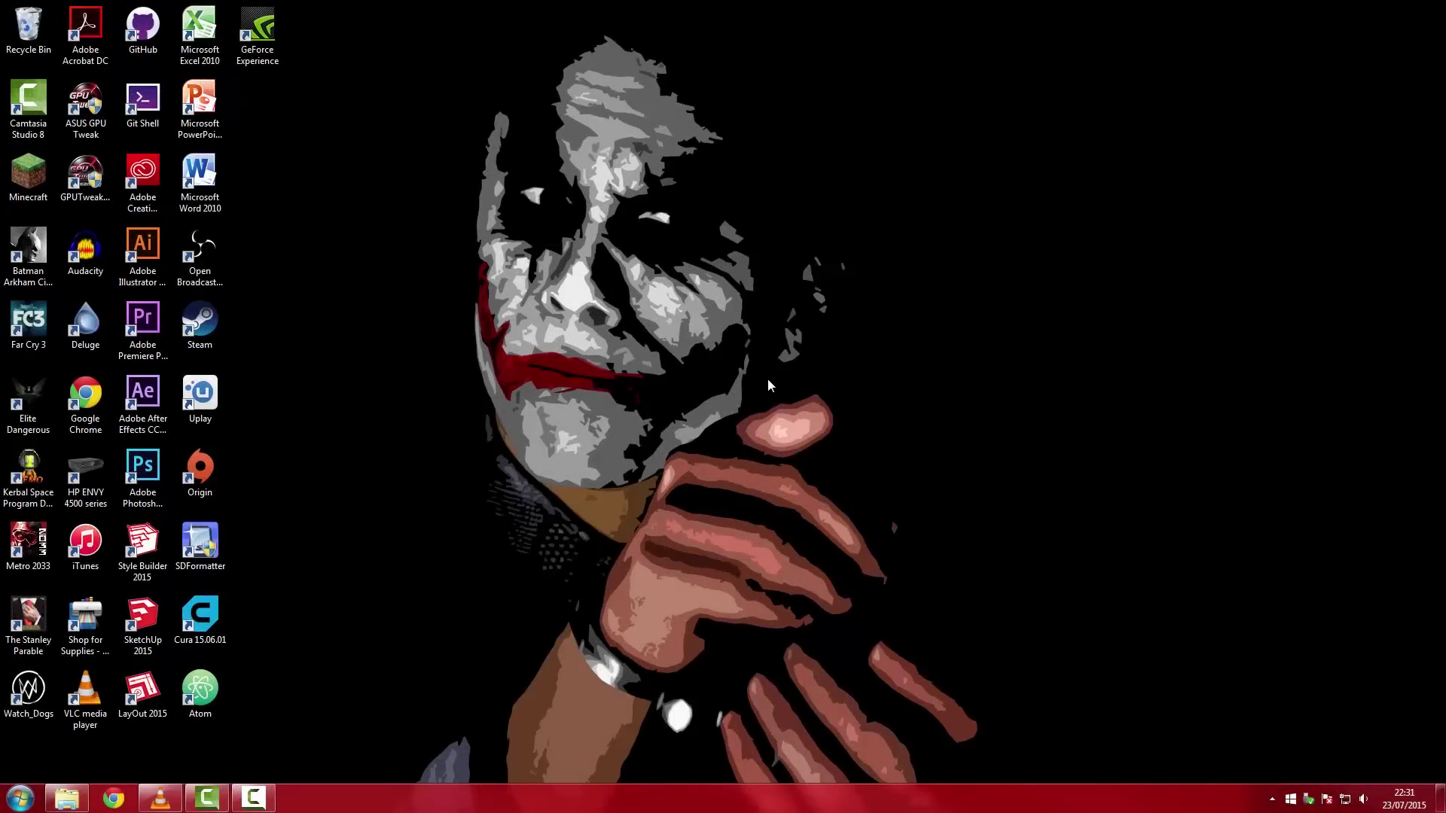
Open the Windows Start Menu and focus its program search box
drag(1168, 260, 1040, 397)
drag(946, 474, 1243, 365)
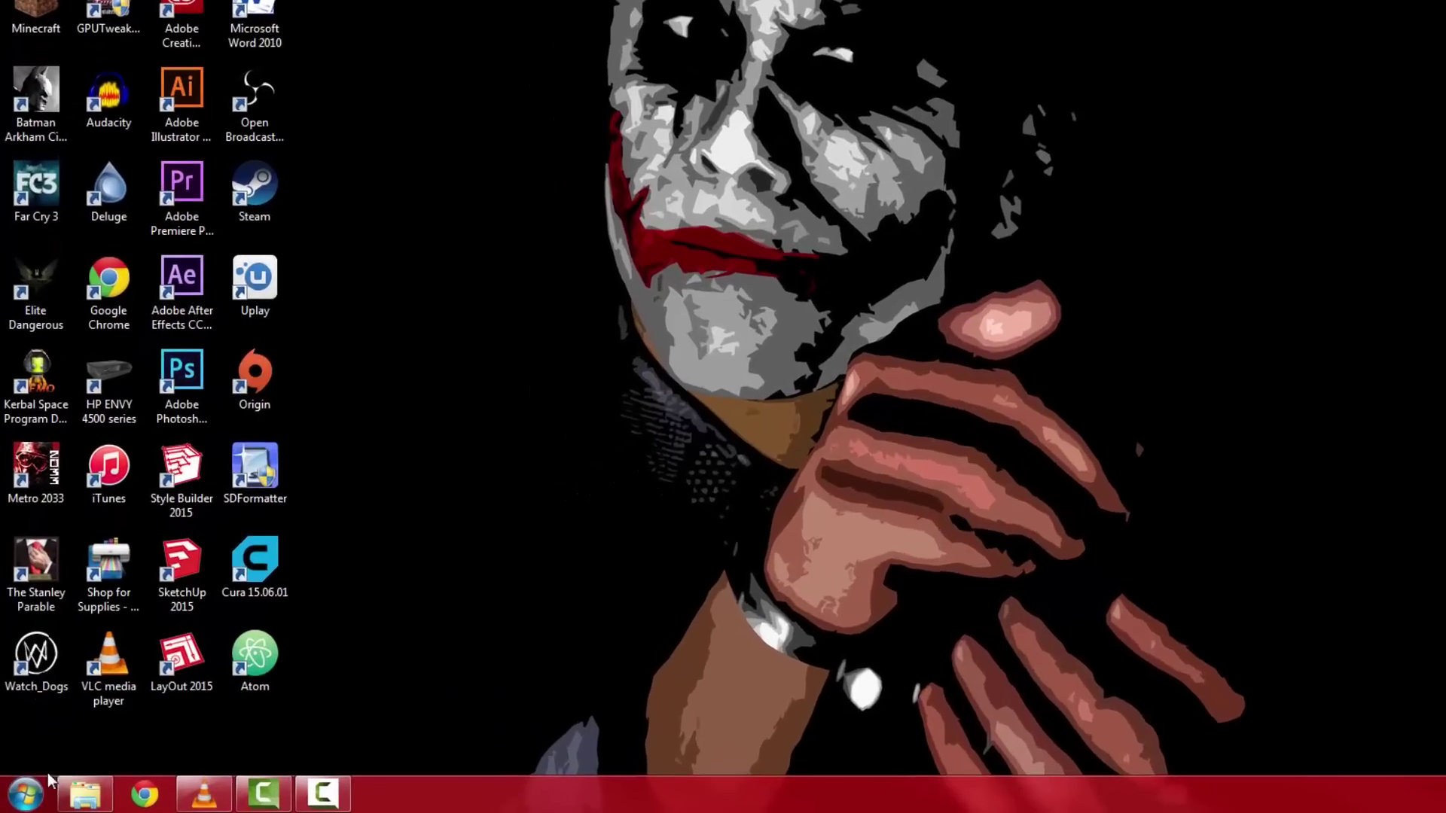
click(22, 797)
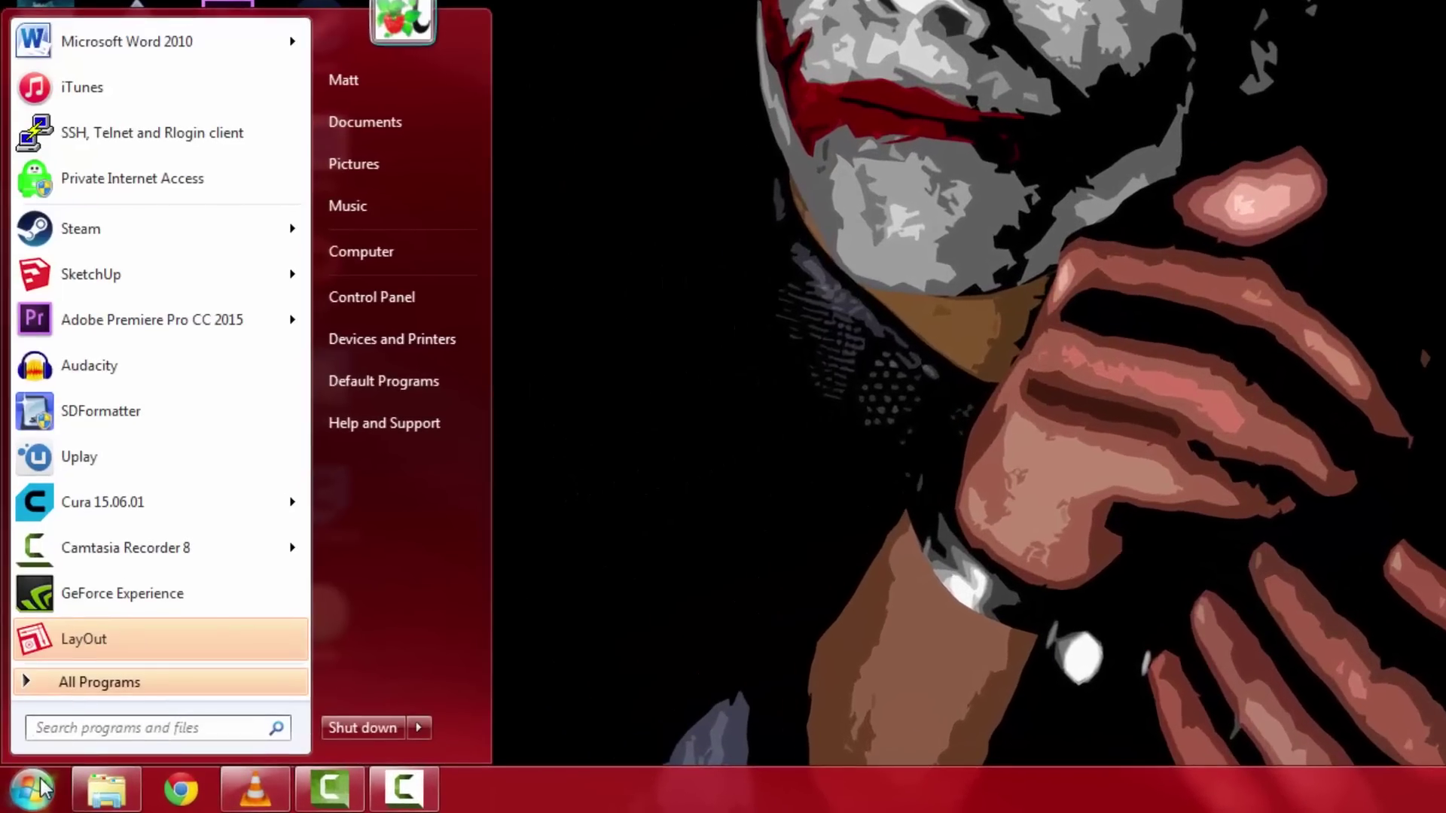
click(99, 732)
Launch cmd and run ipconfig to read the PC's IPv4 address, 192.168.1.61
text(cmd)
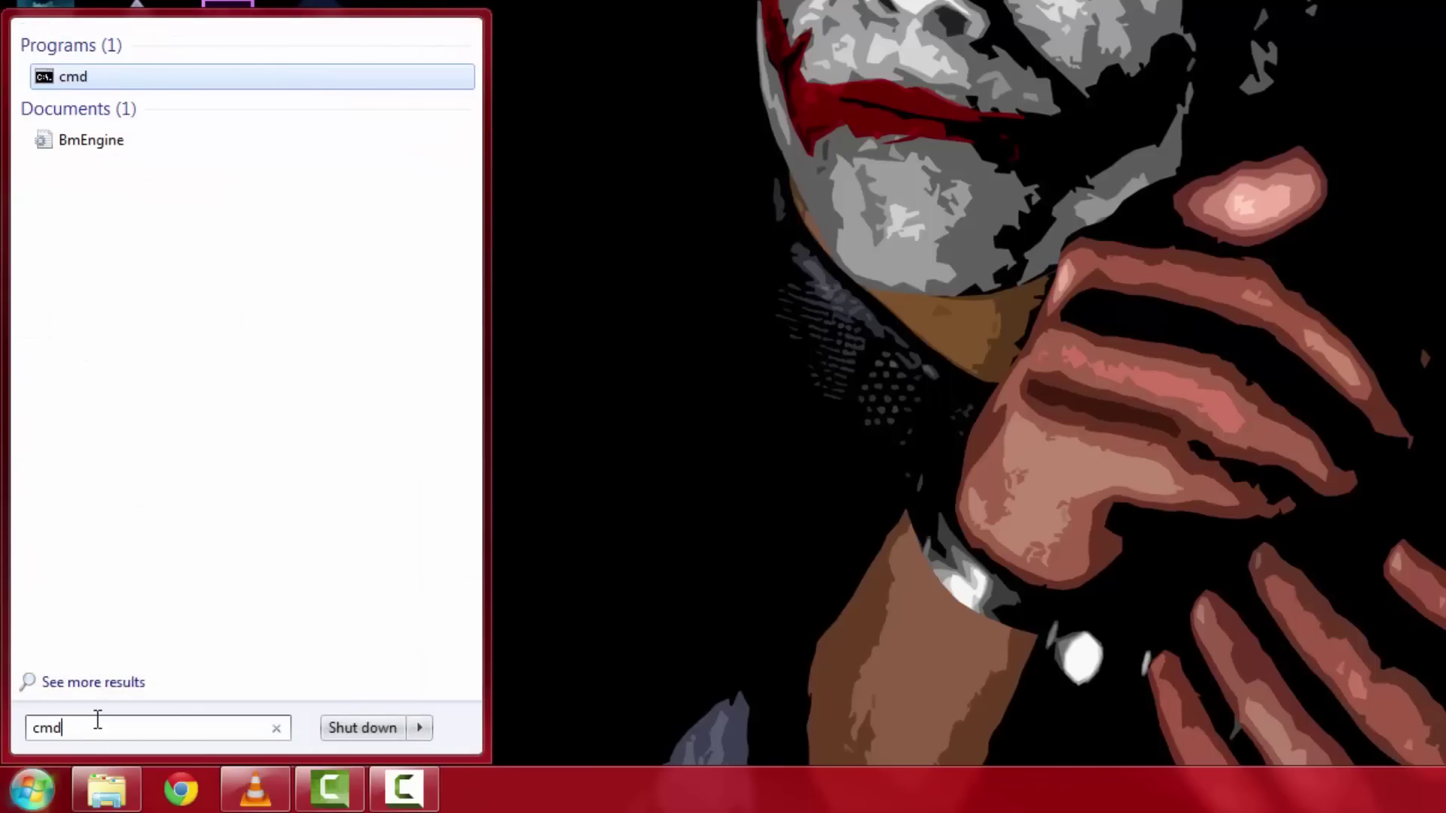
click(80, 76)
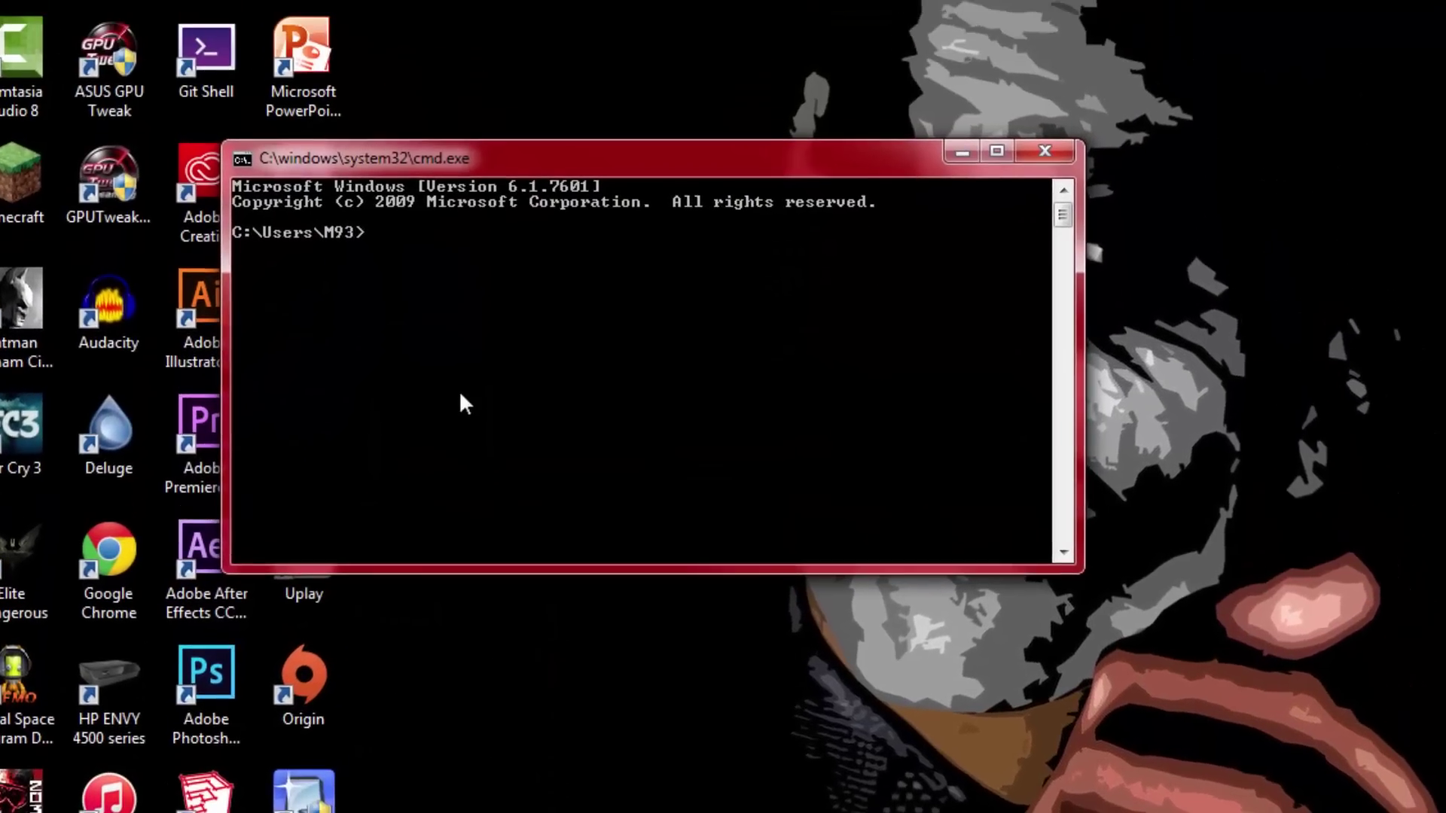
text(ipconfig)
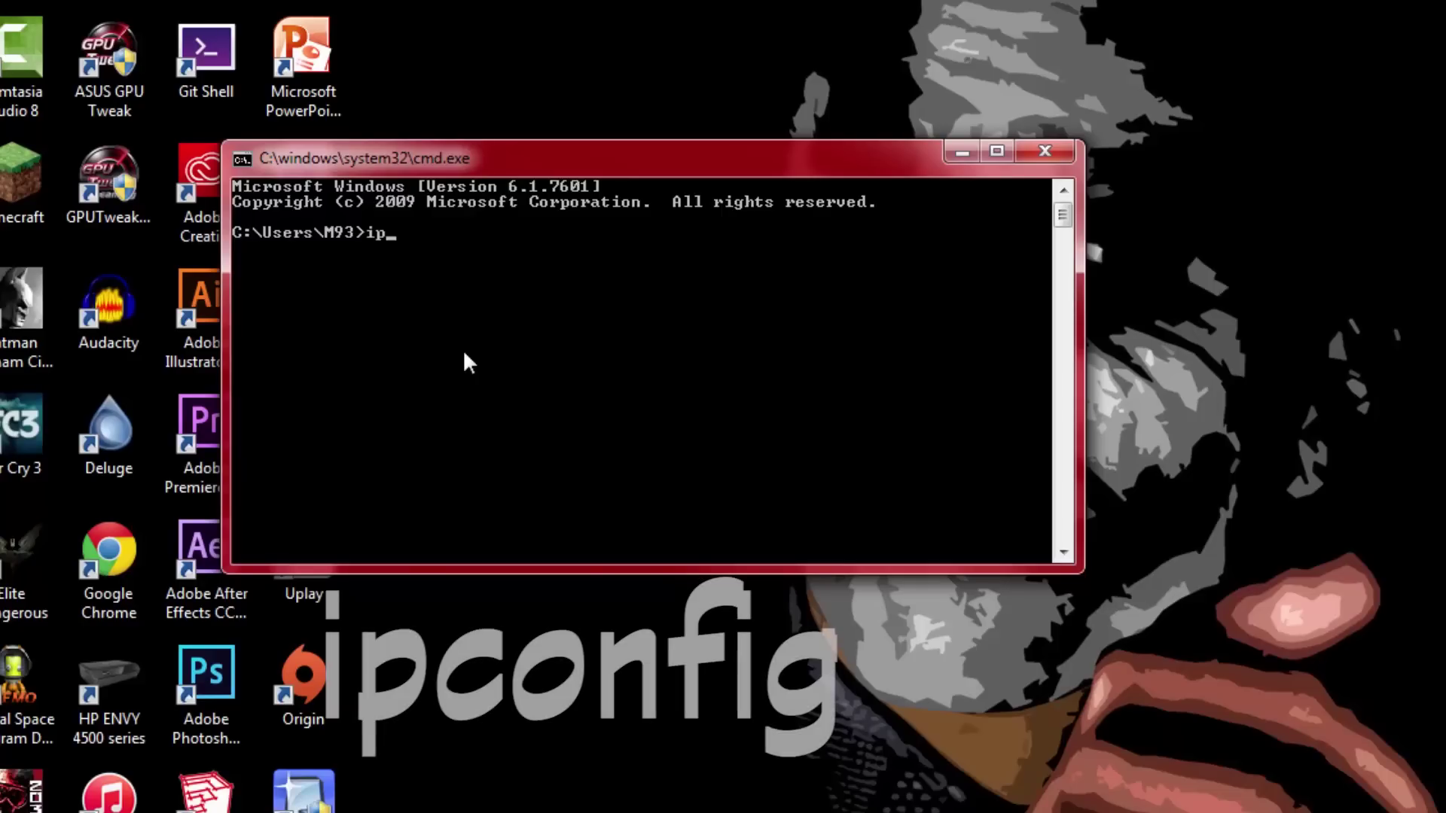
key(Return)
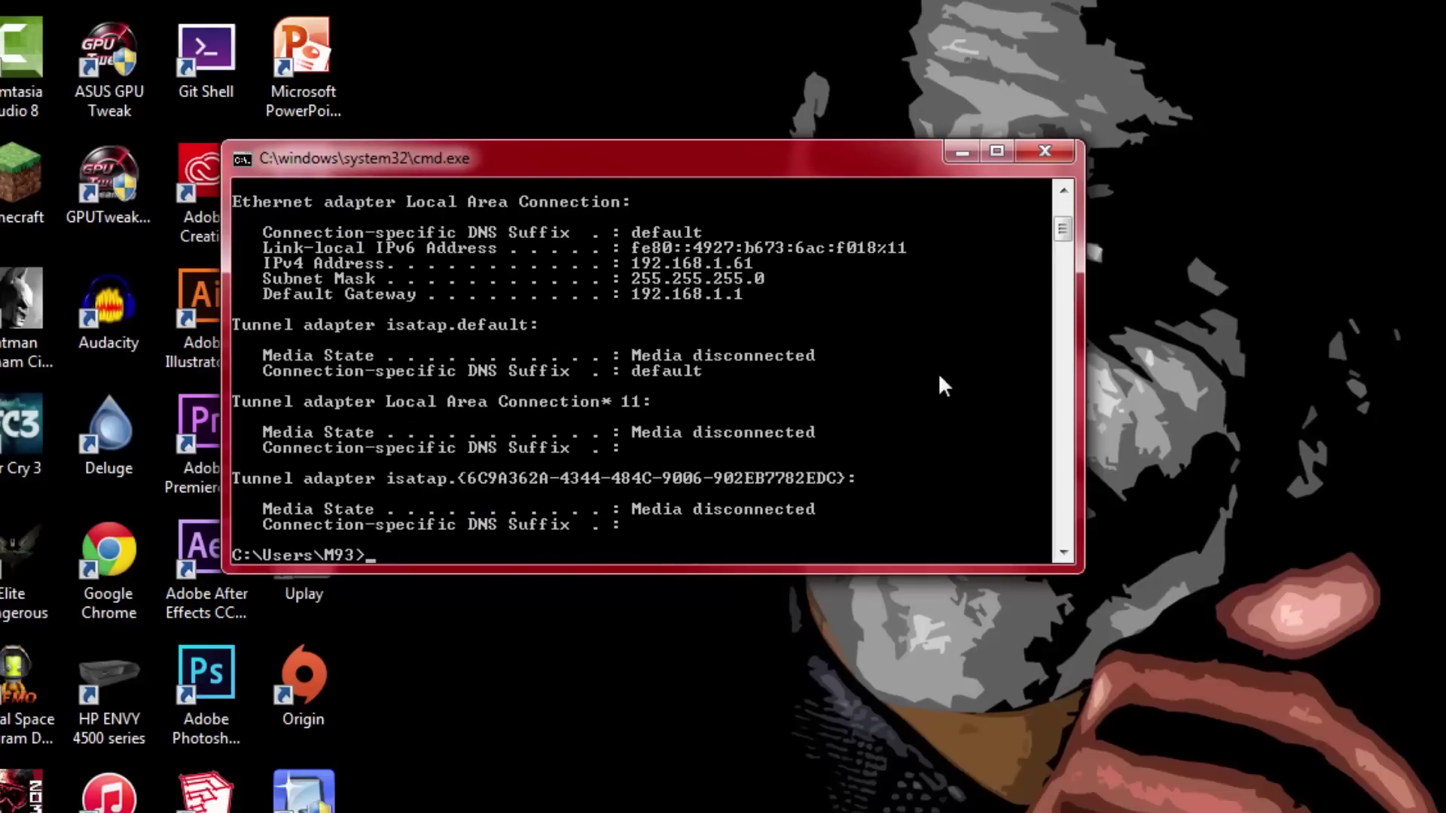
drag(1063, 228, 1065, 228)
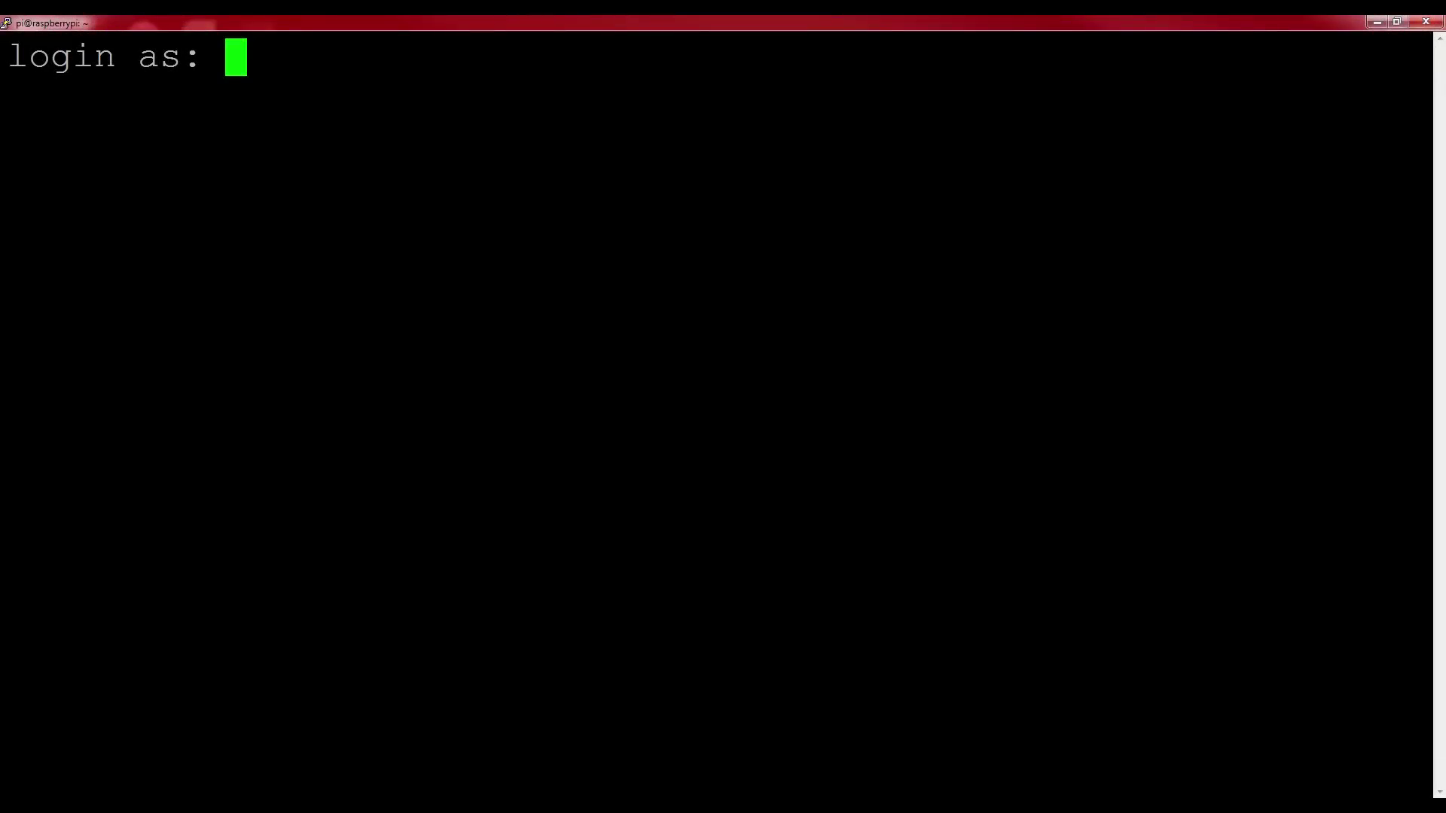
Log in to the Raspberry Pi as user pi with its password
text(pi)
key(Return)
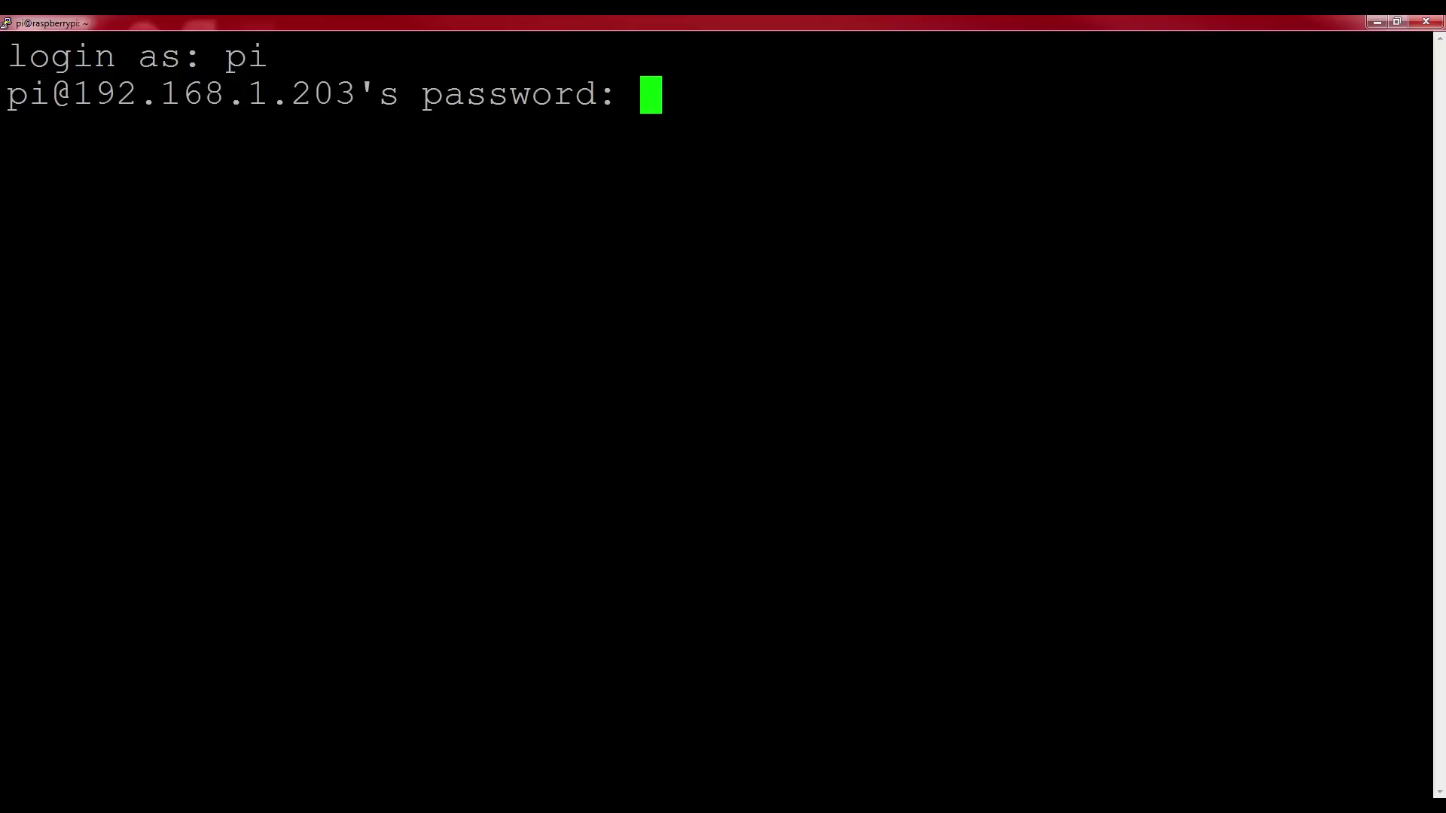
key(Return)
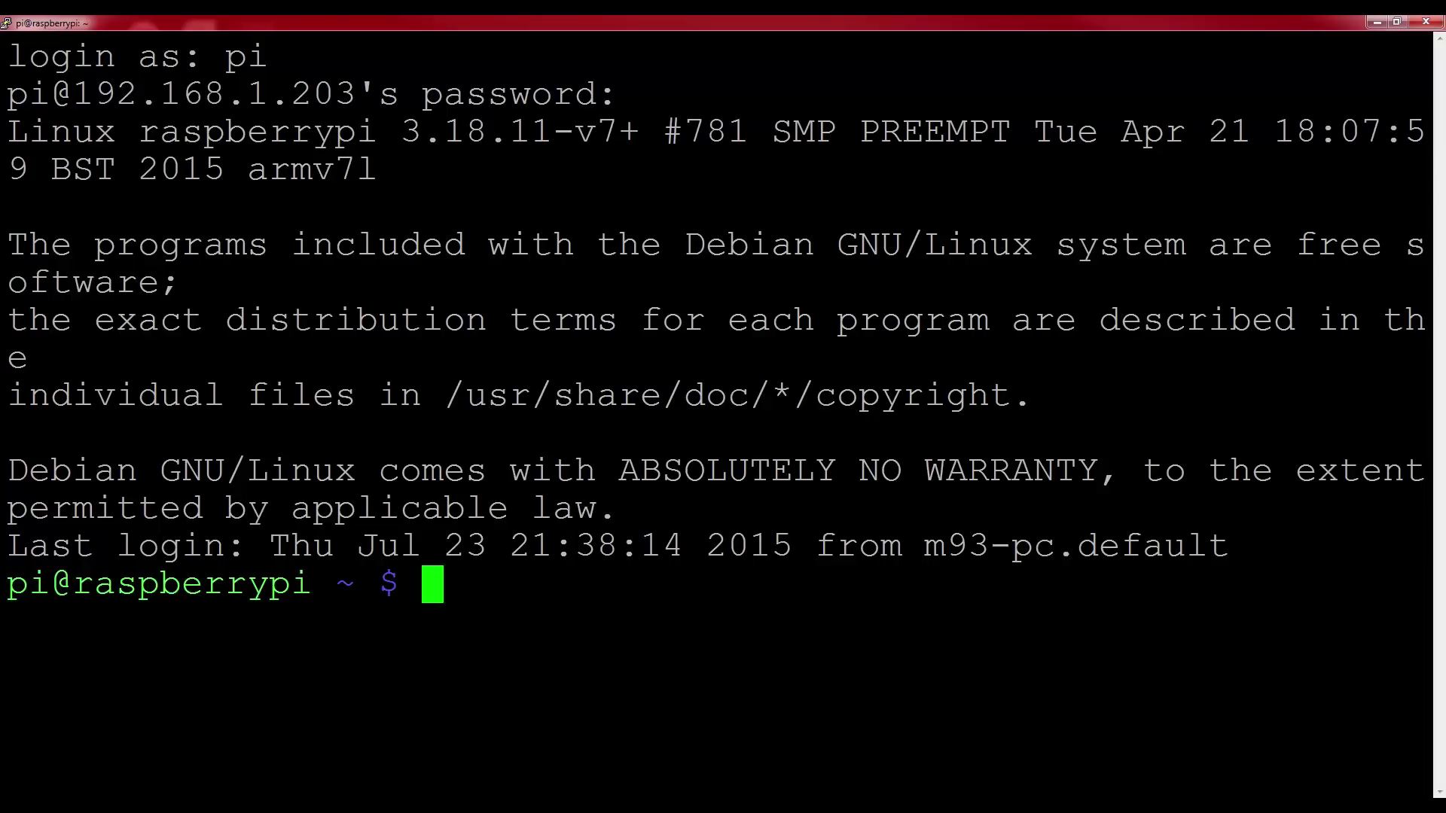
Download install.sh from the-raspberry-pi-guy/game_stream GitHub repository using wget
text(wget )
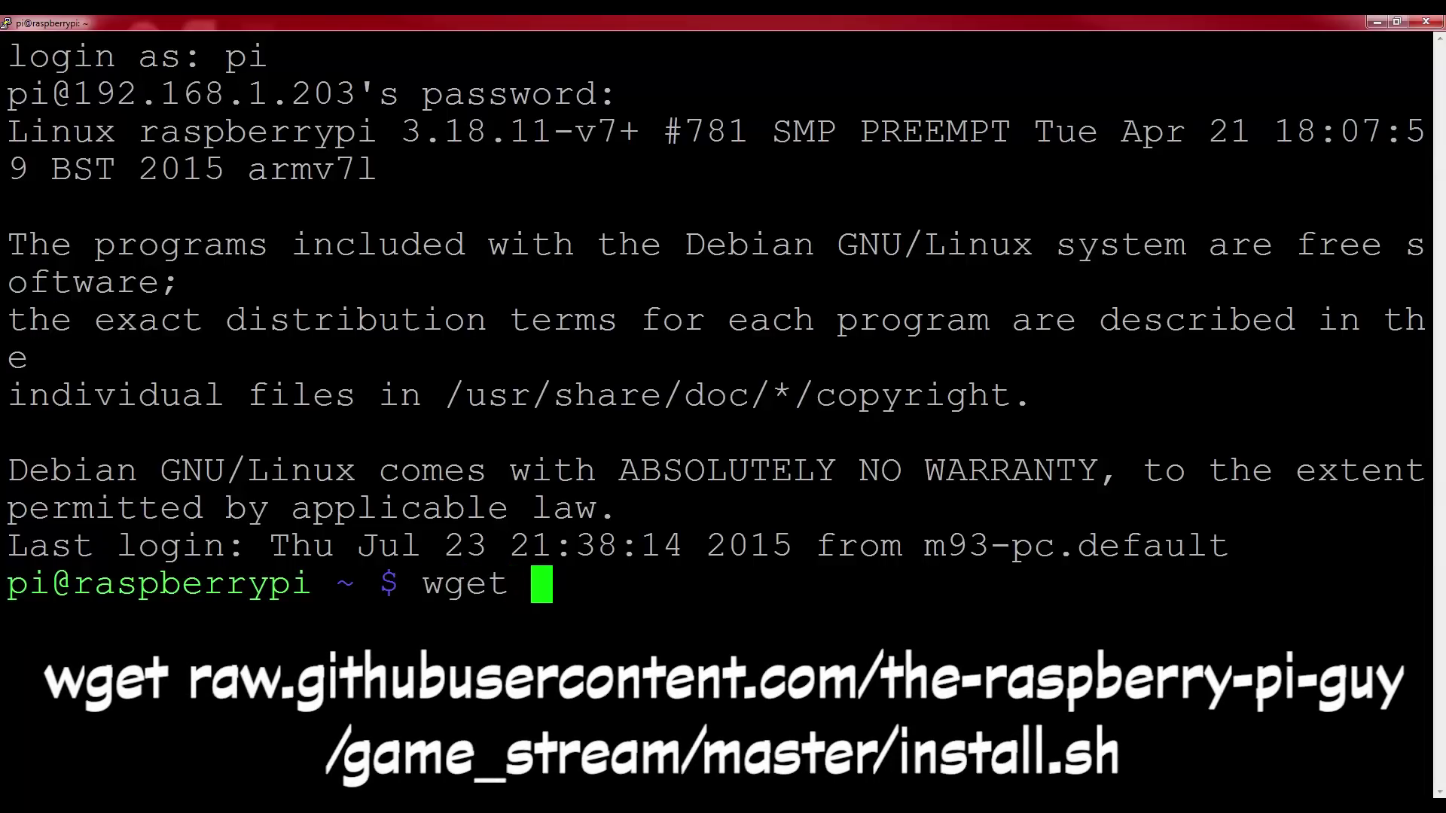
text(raw.githubuserc)
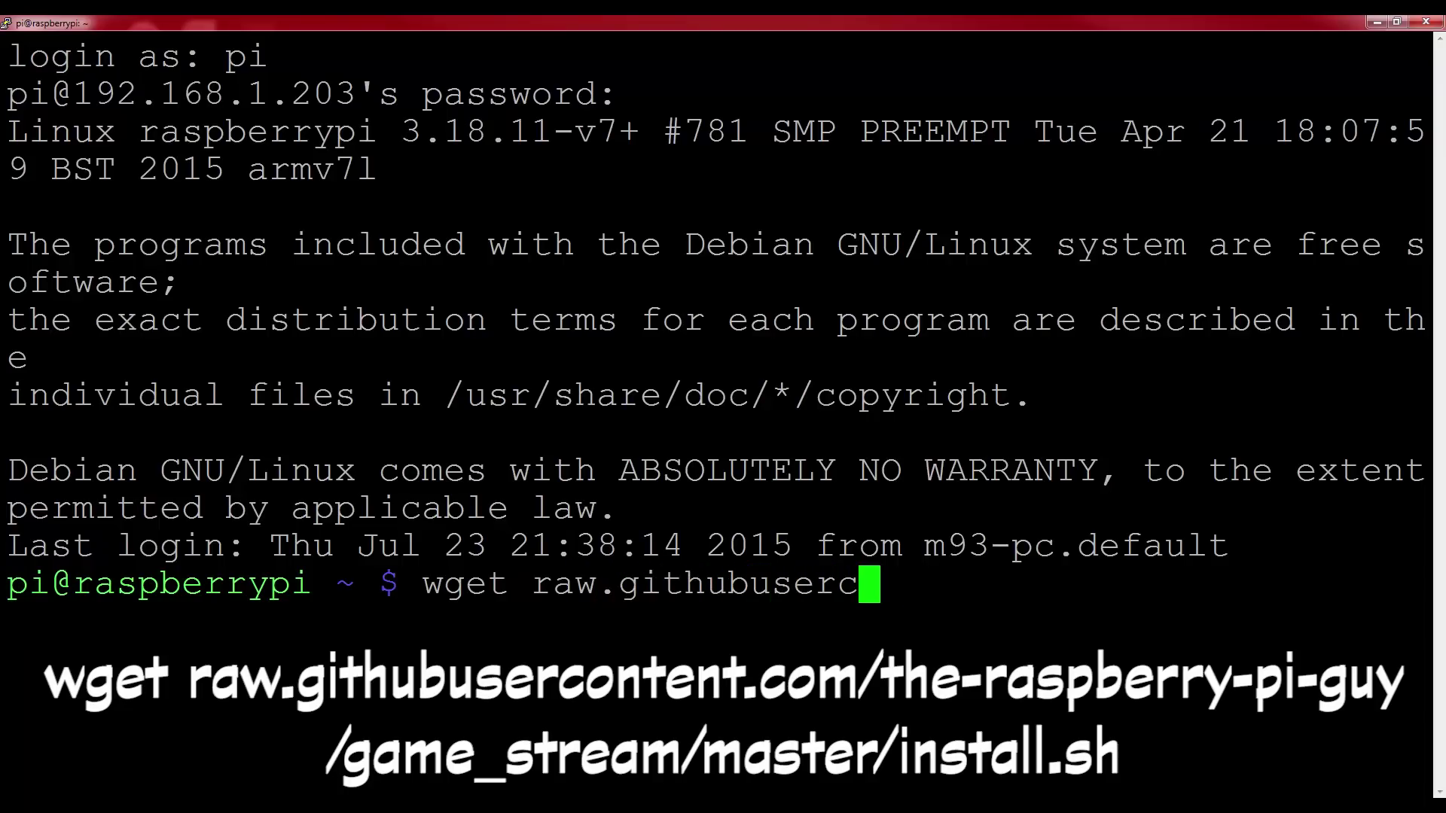
text(ontent.com/)
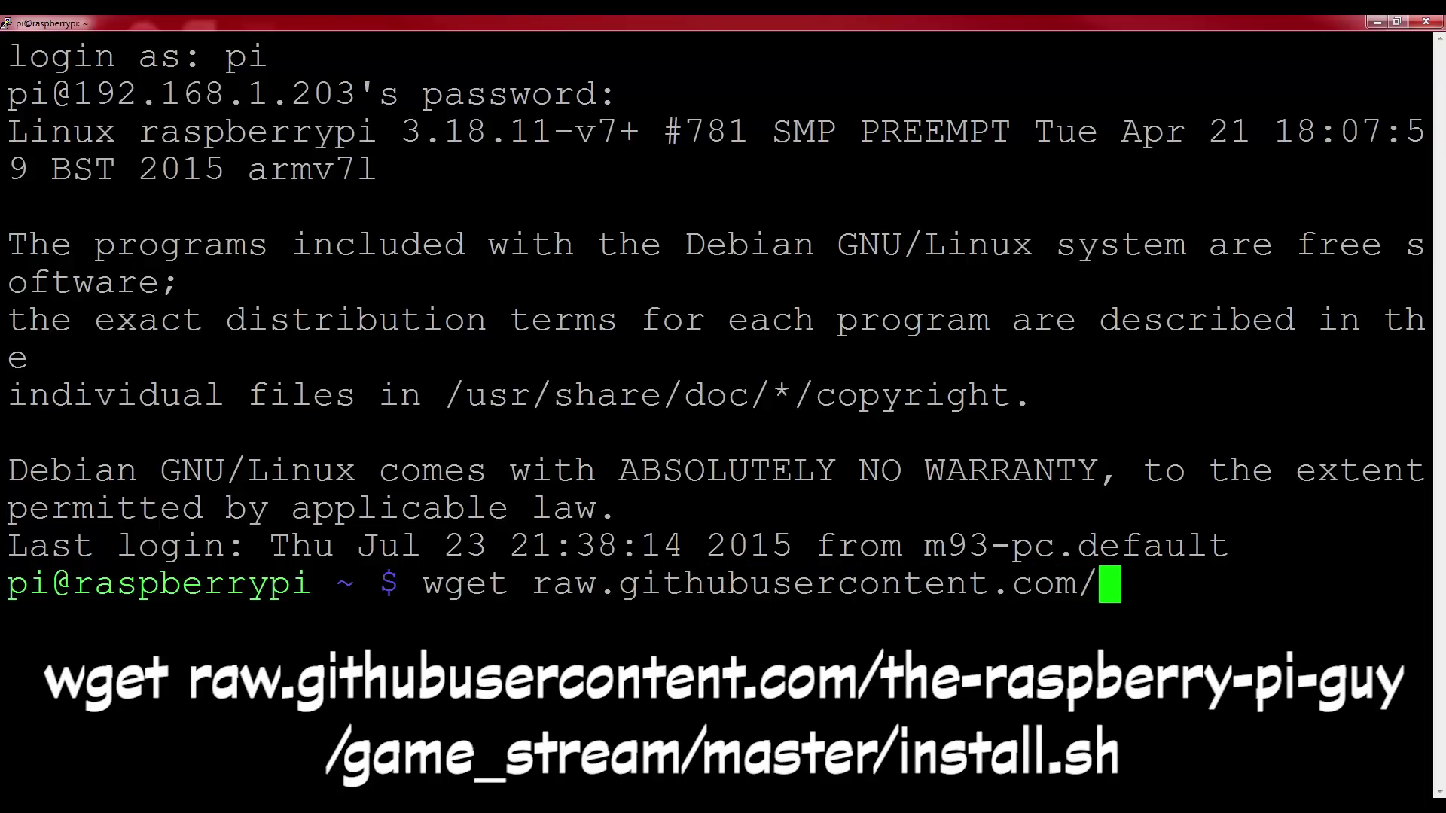
text(the-raspberry-)
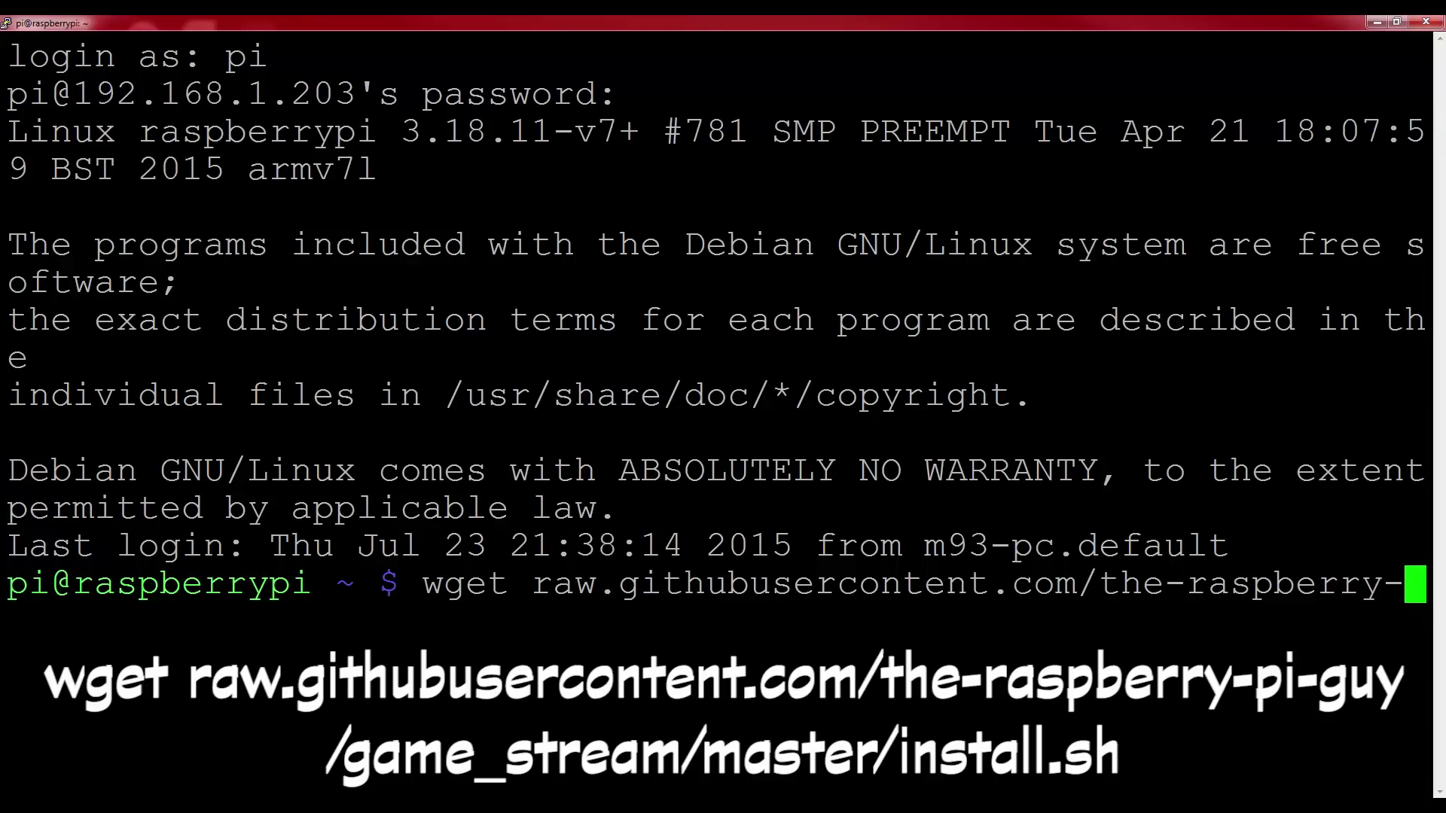
text(pi-guy/game_s)
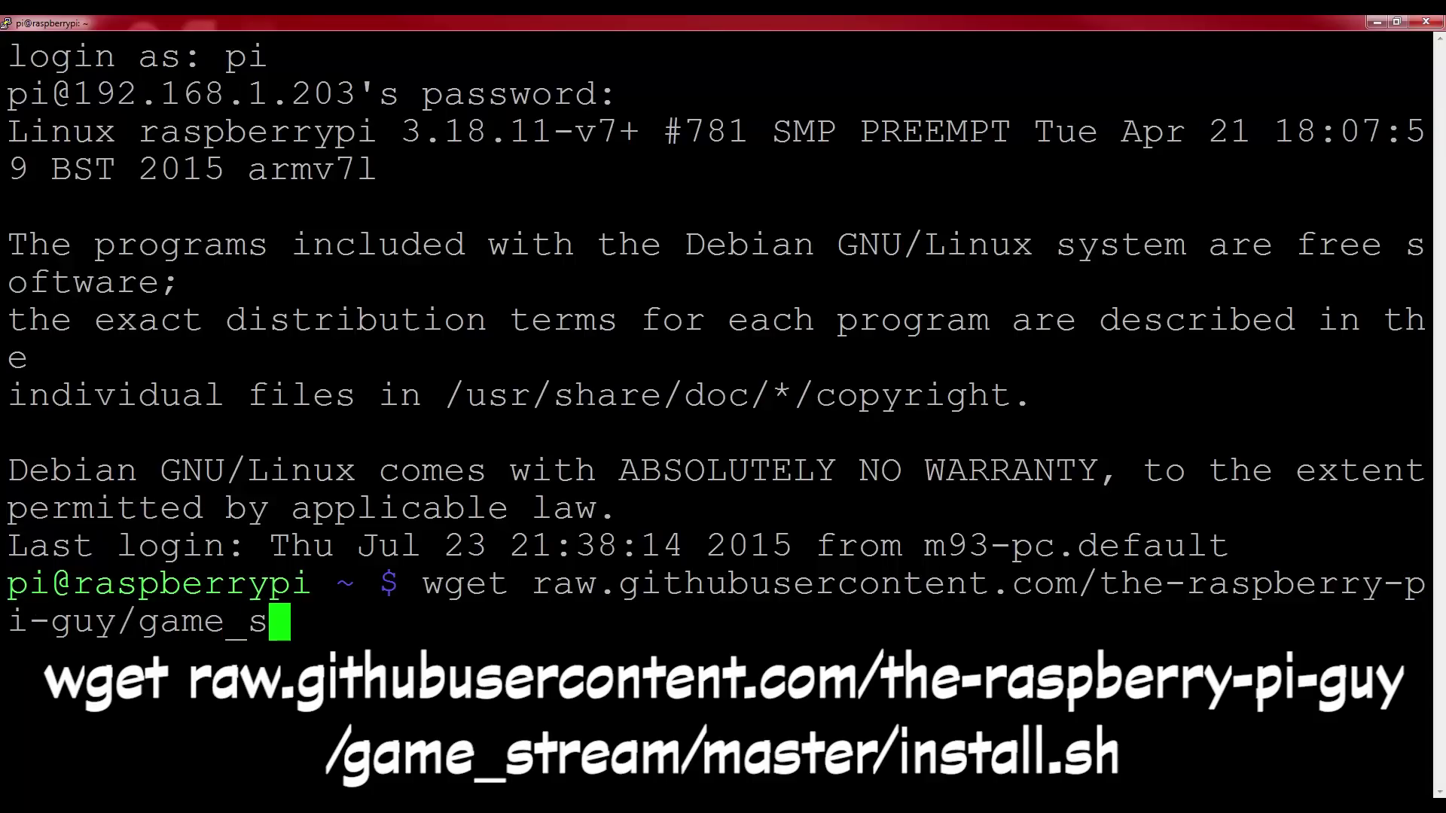
text(tream/master)
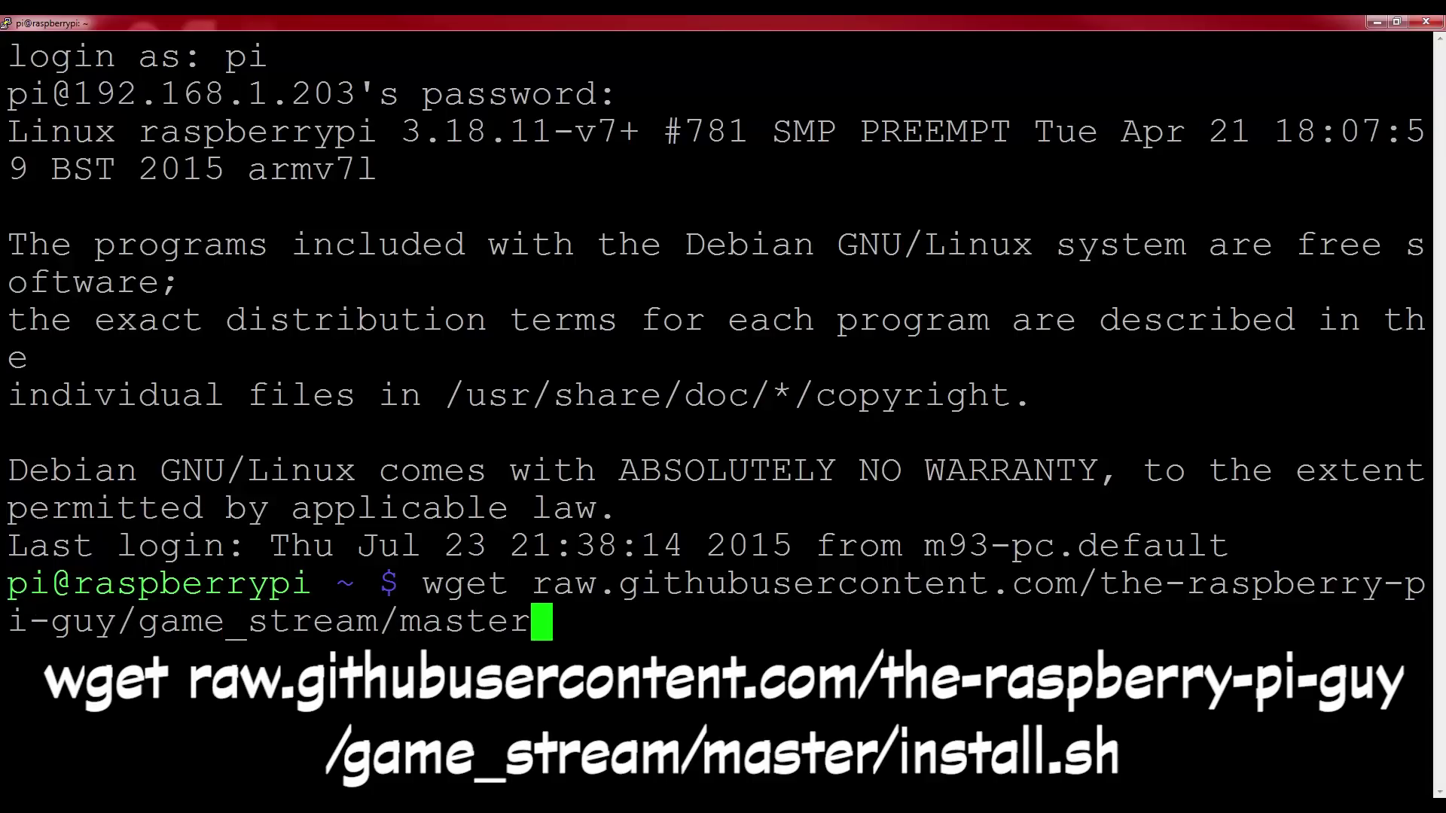
text(/install.sh)
key(Return)
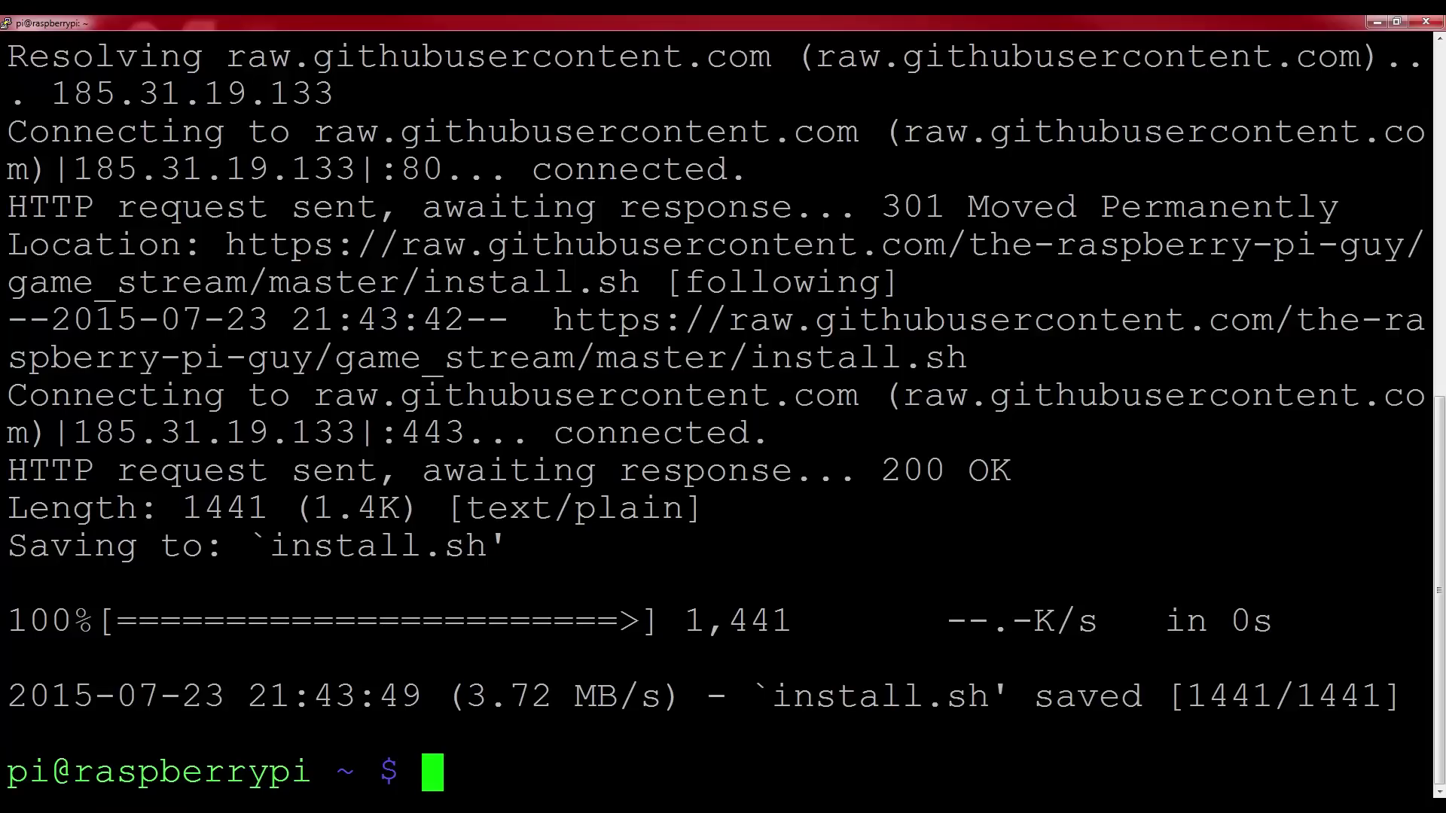
Run the script with 'sh install.sh' to install the game-streaming packages
text(sh install)
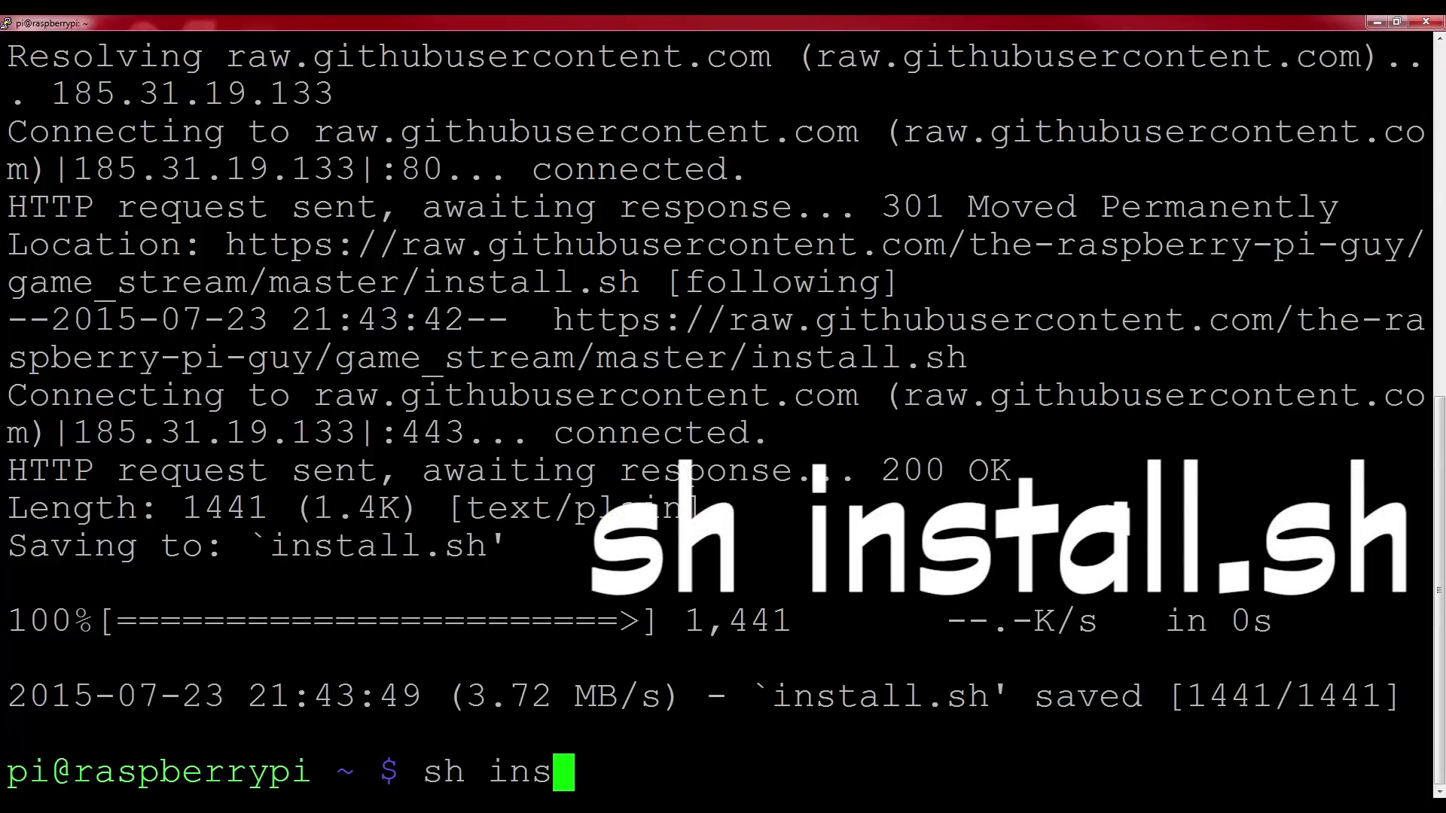
text(.sh)
key(Return)
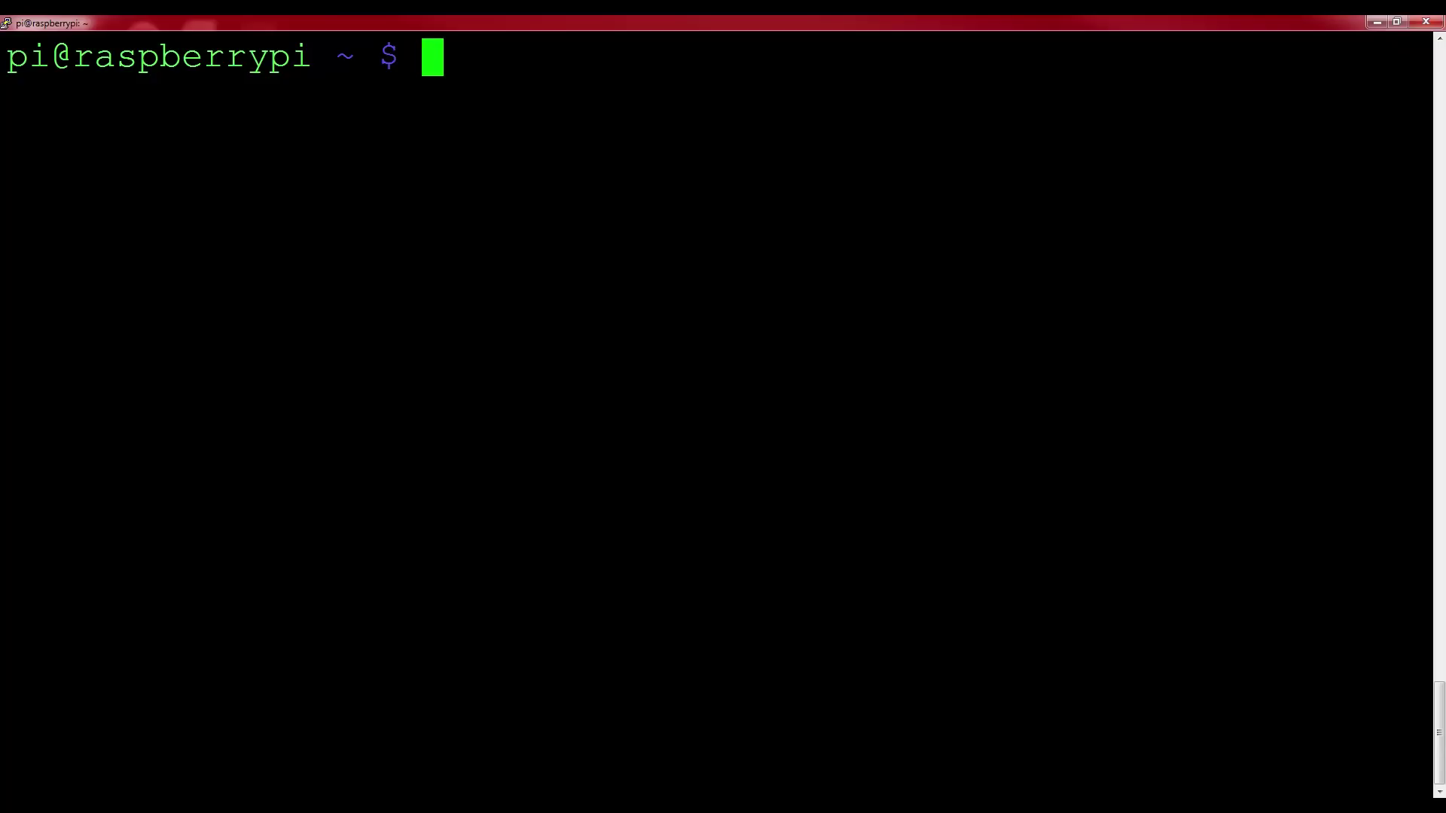
Move into the game_stream folder and enter 'moonlight pair 192.168.1.61'
text(cd game)
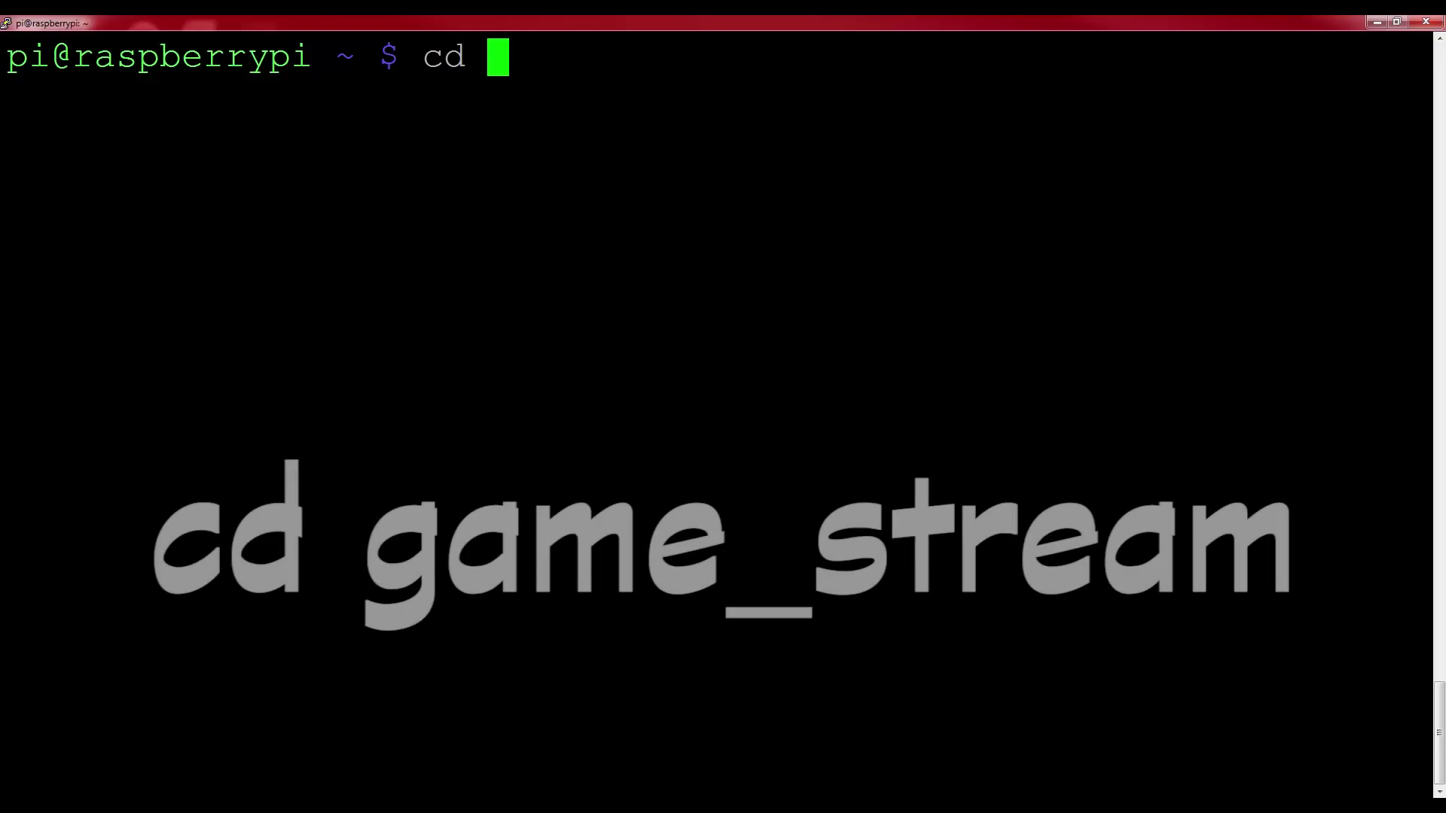
key(Tab)
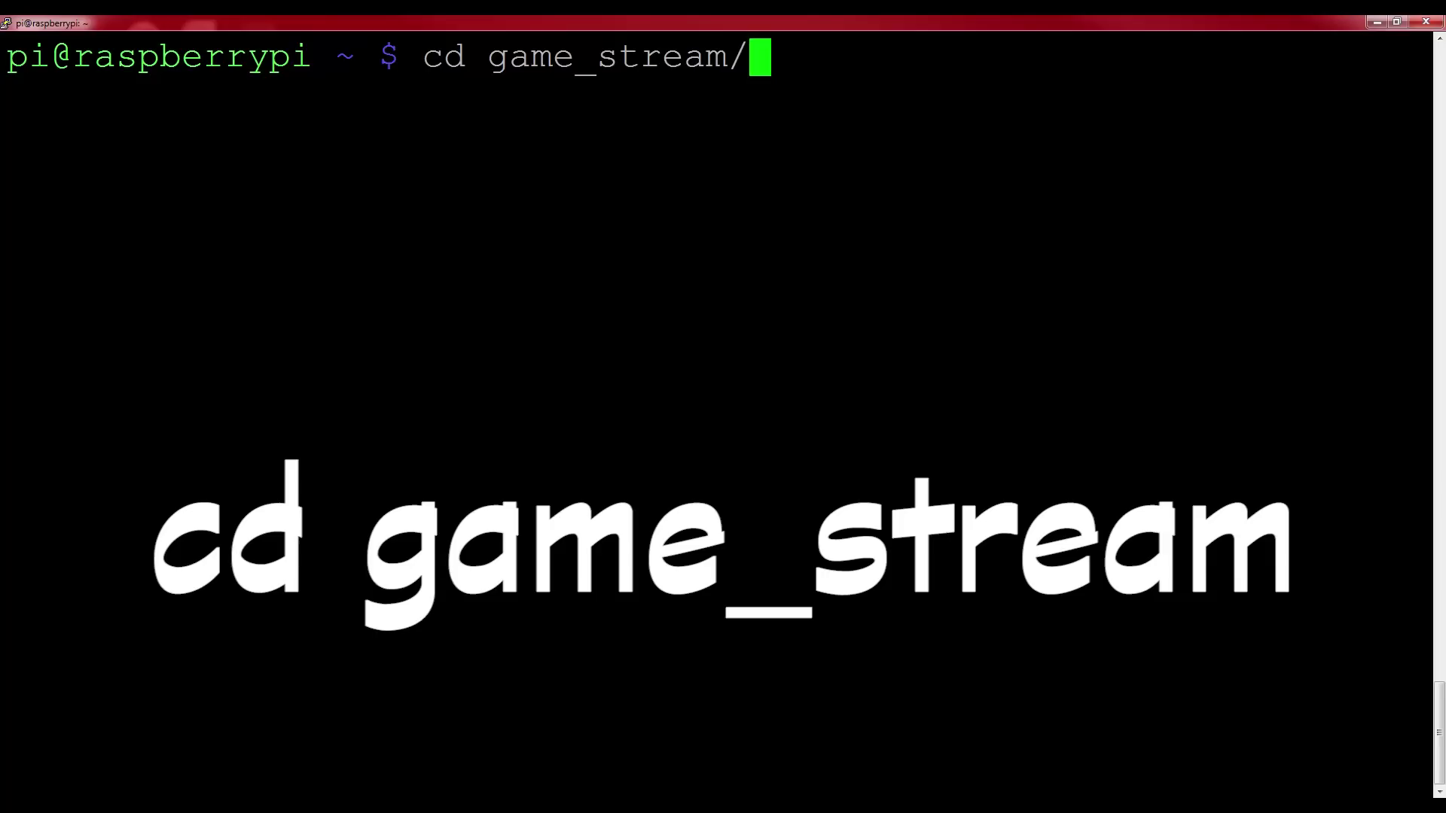
key(Return)
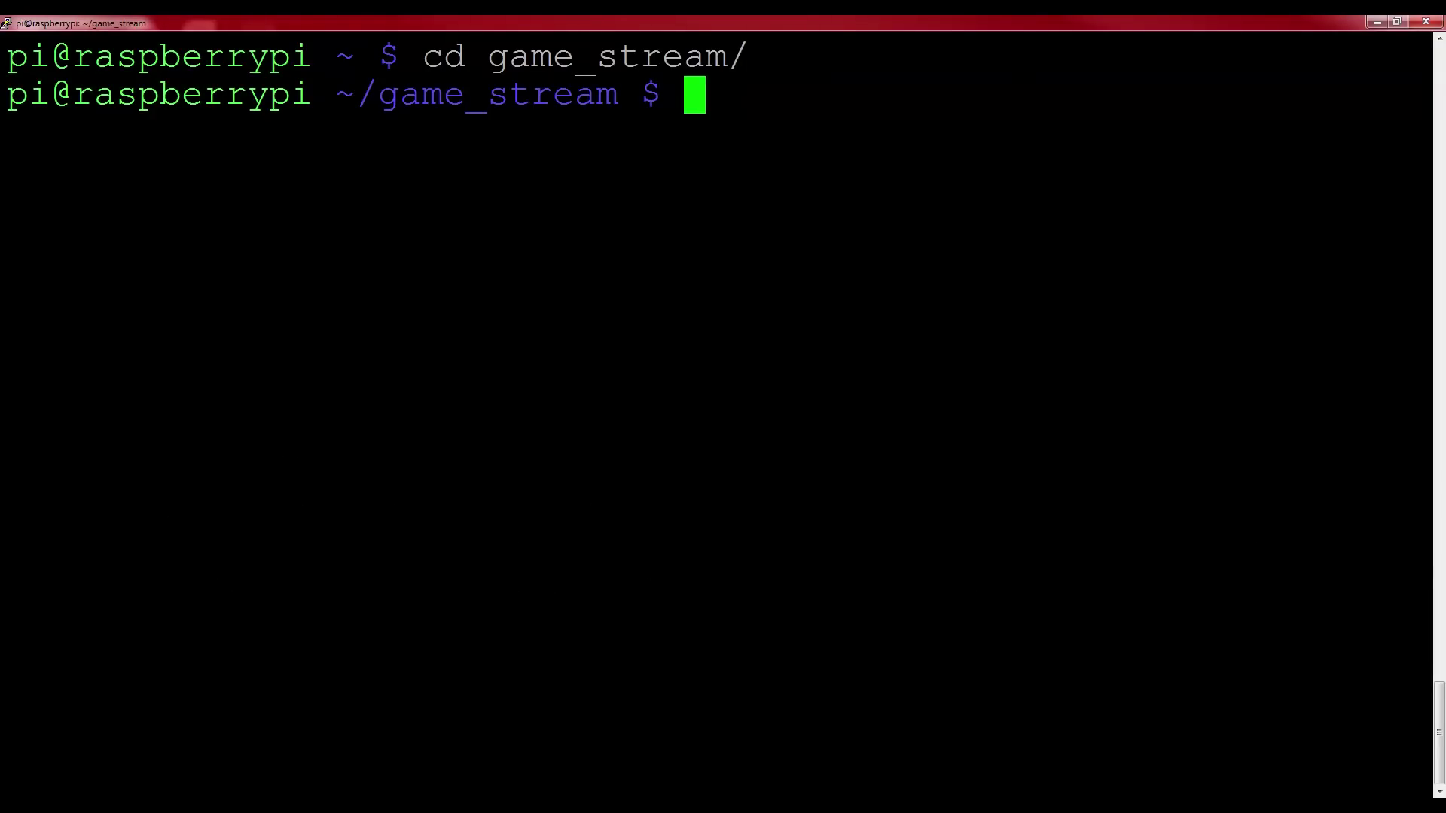
text(moonlight pair)
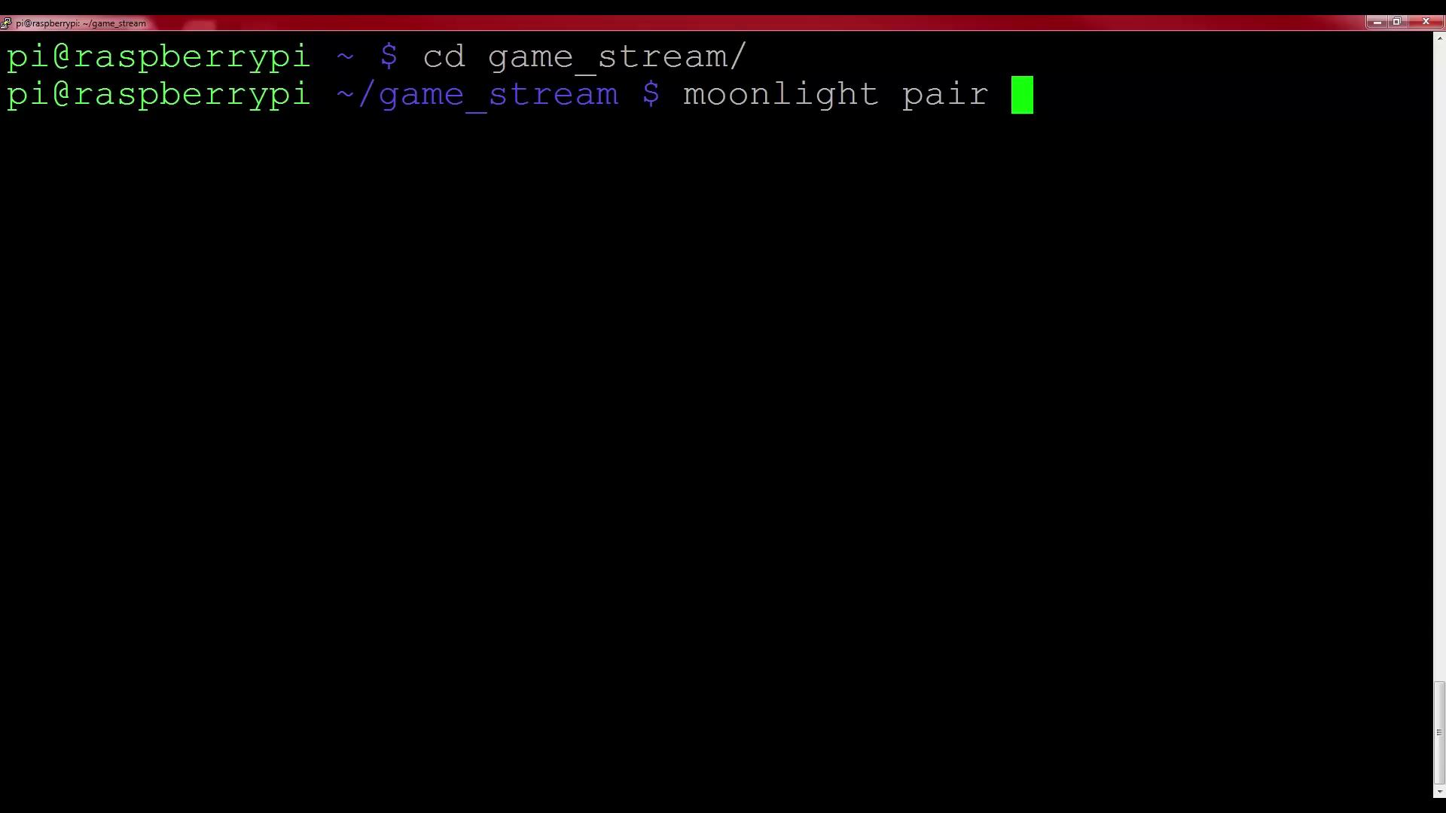
text(192.168.)
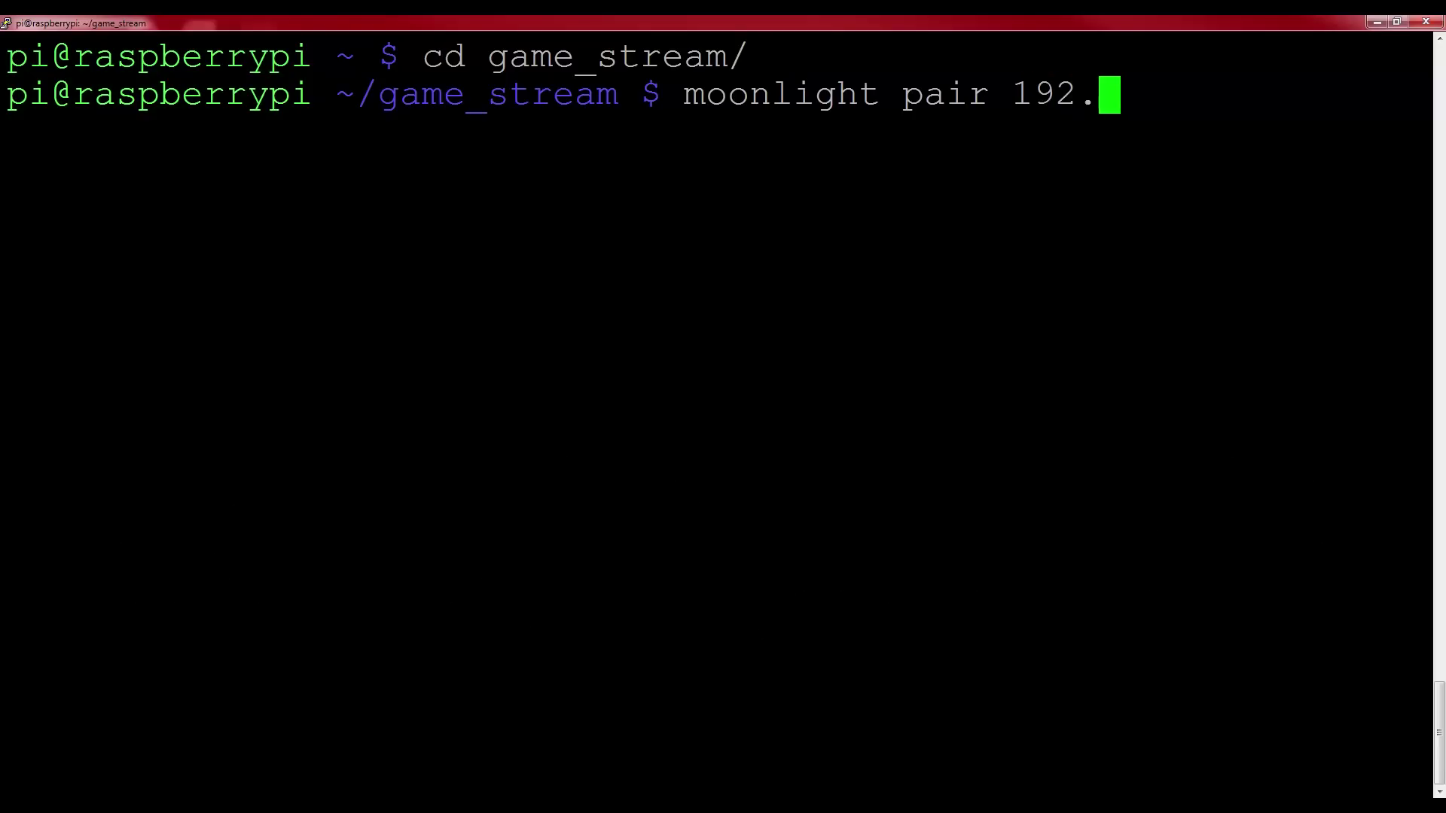
text(1.61)
Run the pairing and accept it in GeForce Experience with the PIN shown on the Pi
key(Return)
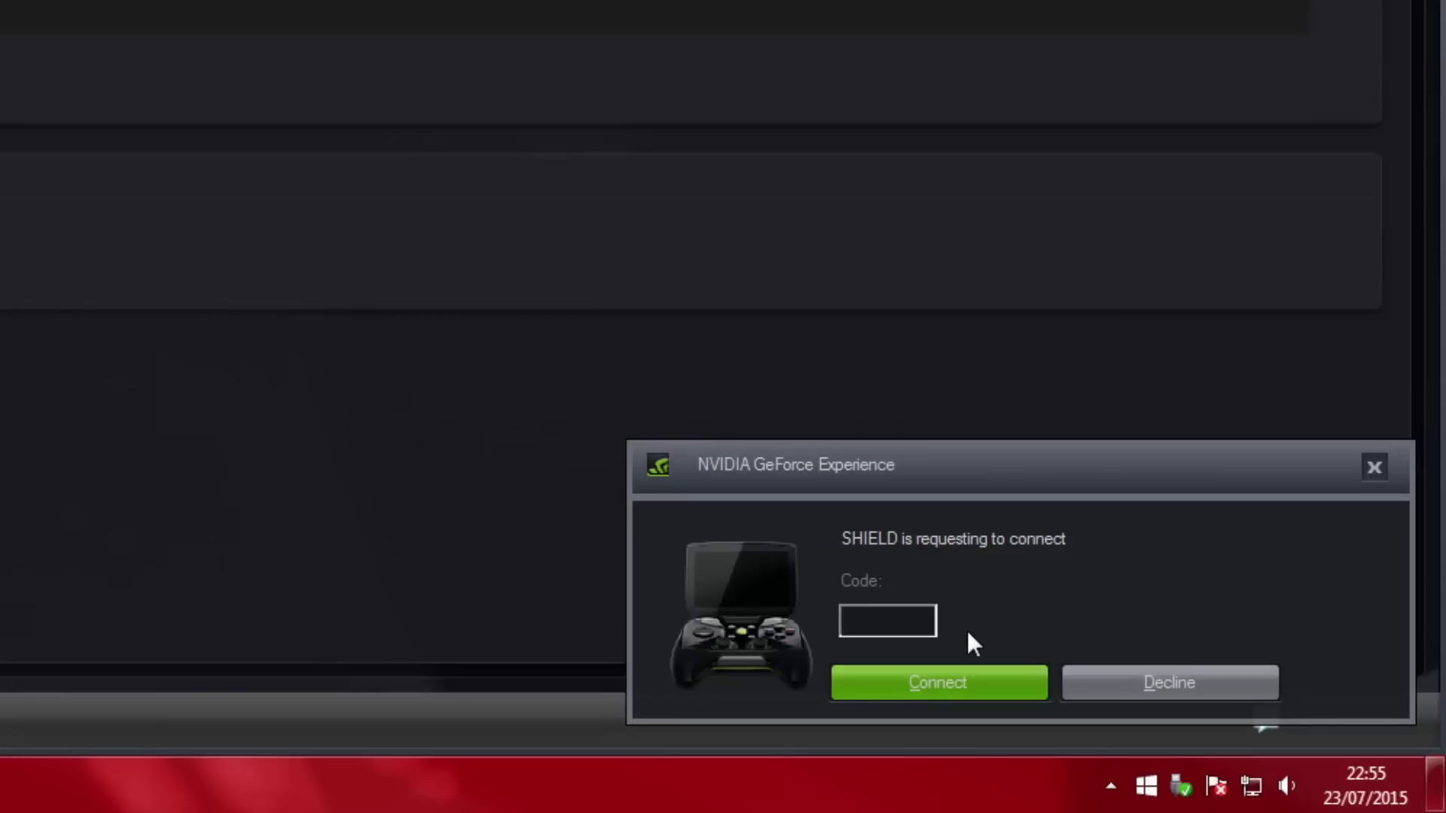
text(8947)
click(938, 678)
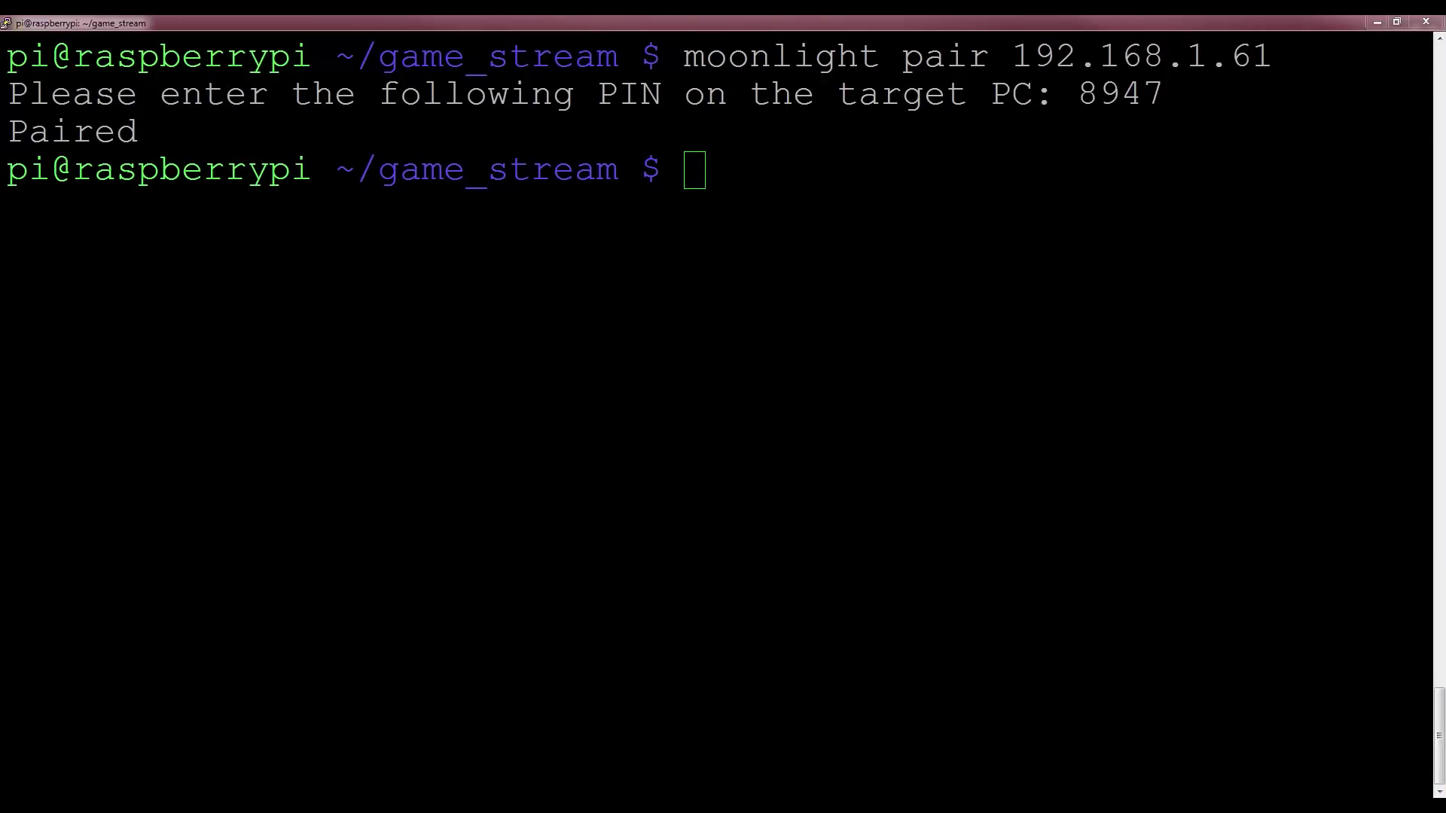
key(alt+Tab)
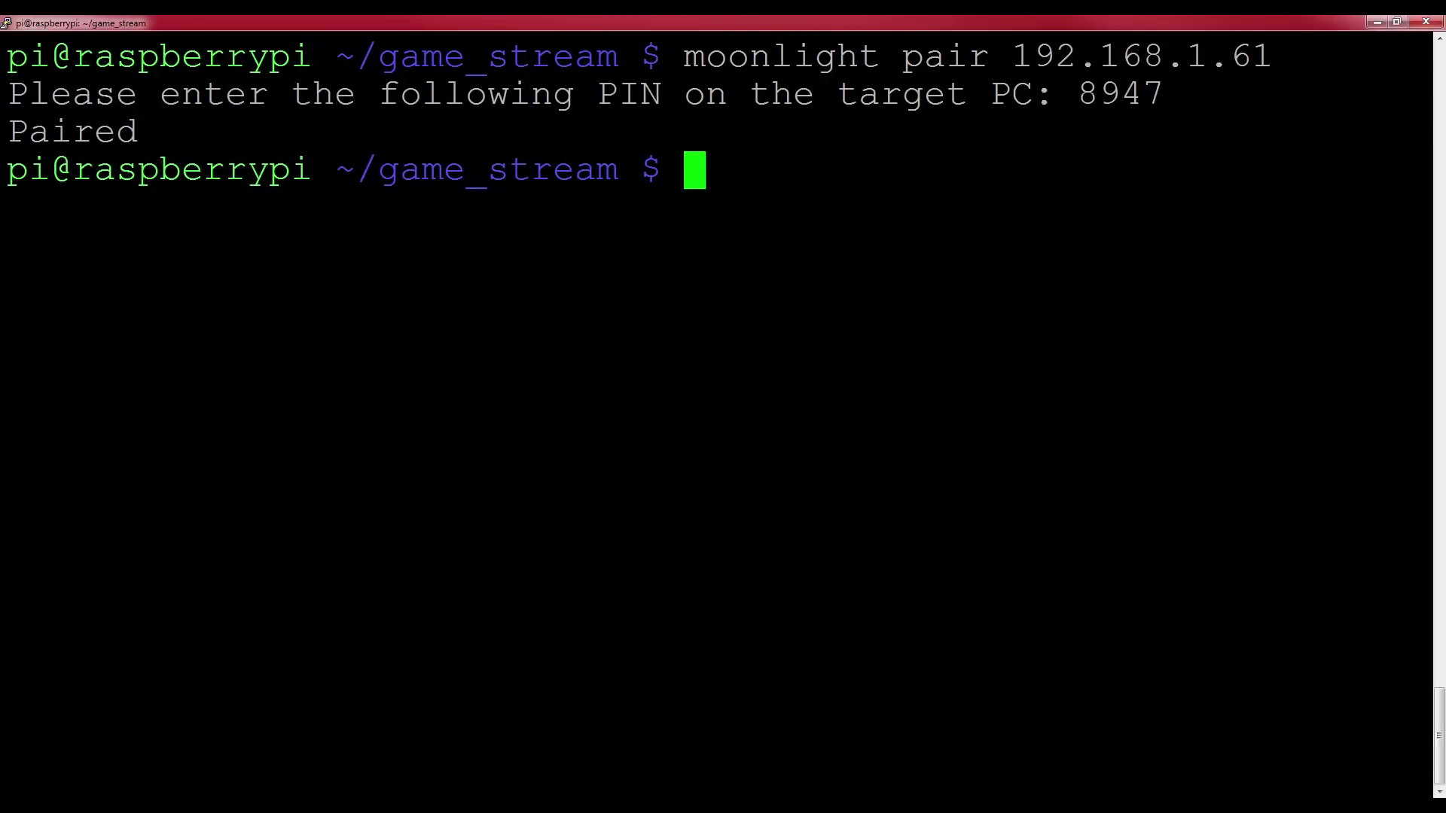
Run 'moonlight list' to show the nine games the PC can stream
key(alt+Tab)
key(alt+Tab)
text(moonlight l)
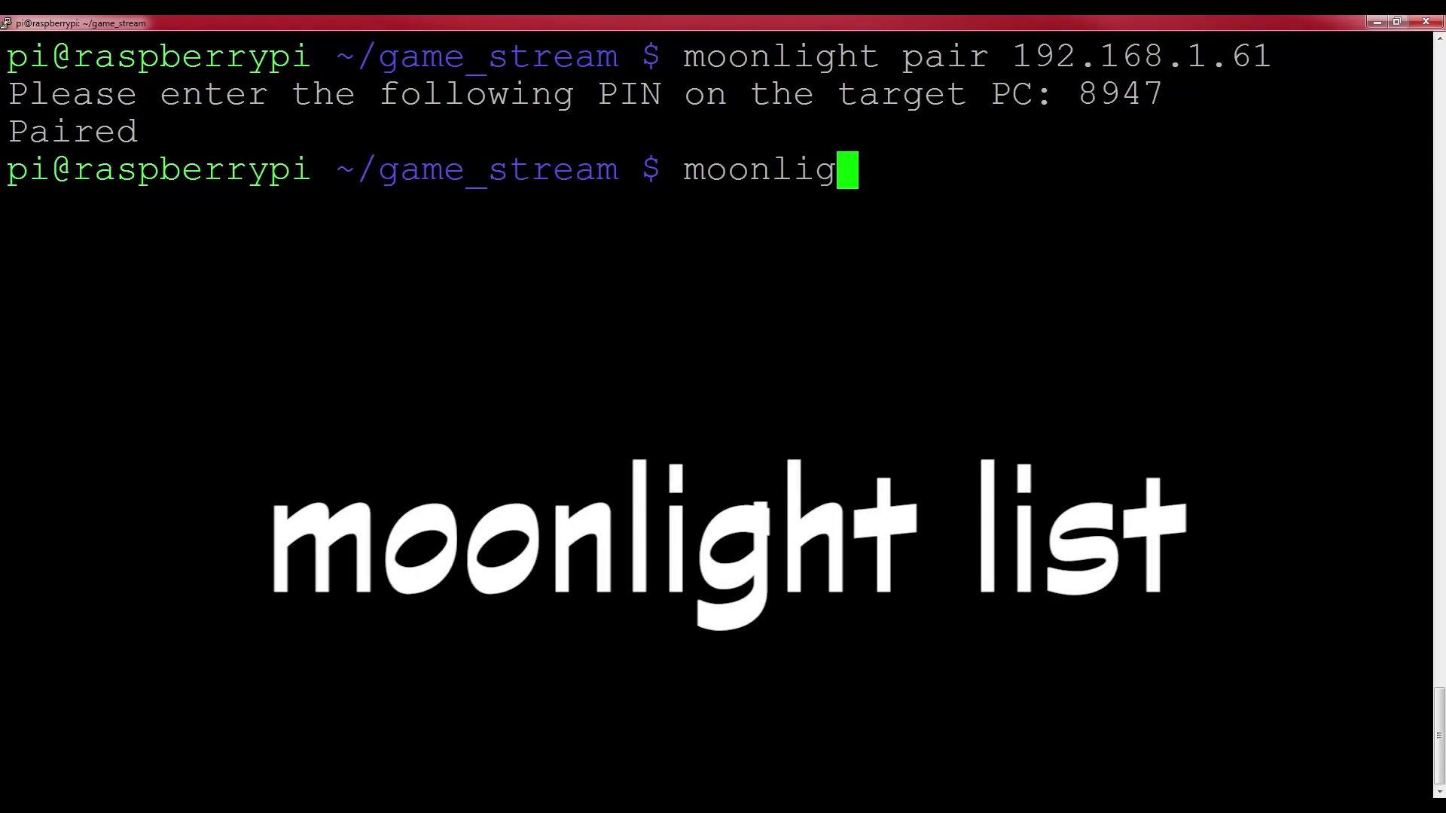
text(ist)
key(Return)
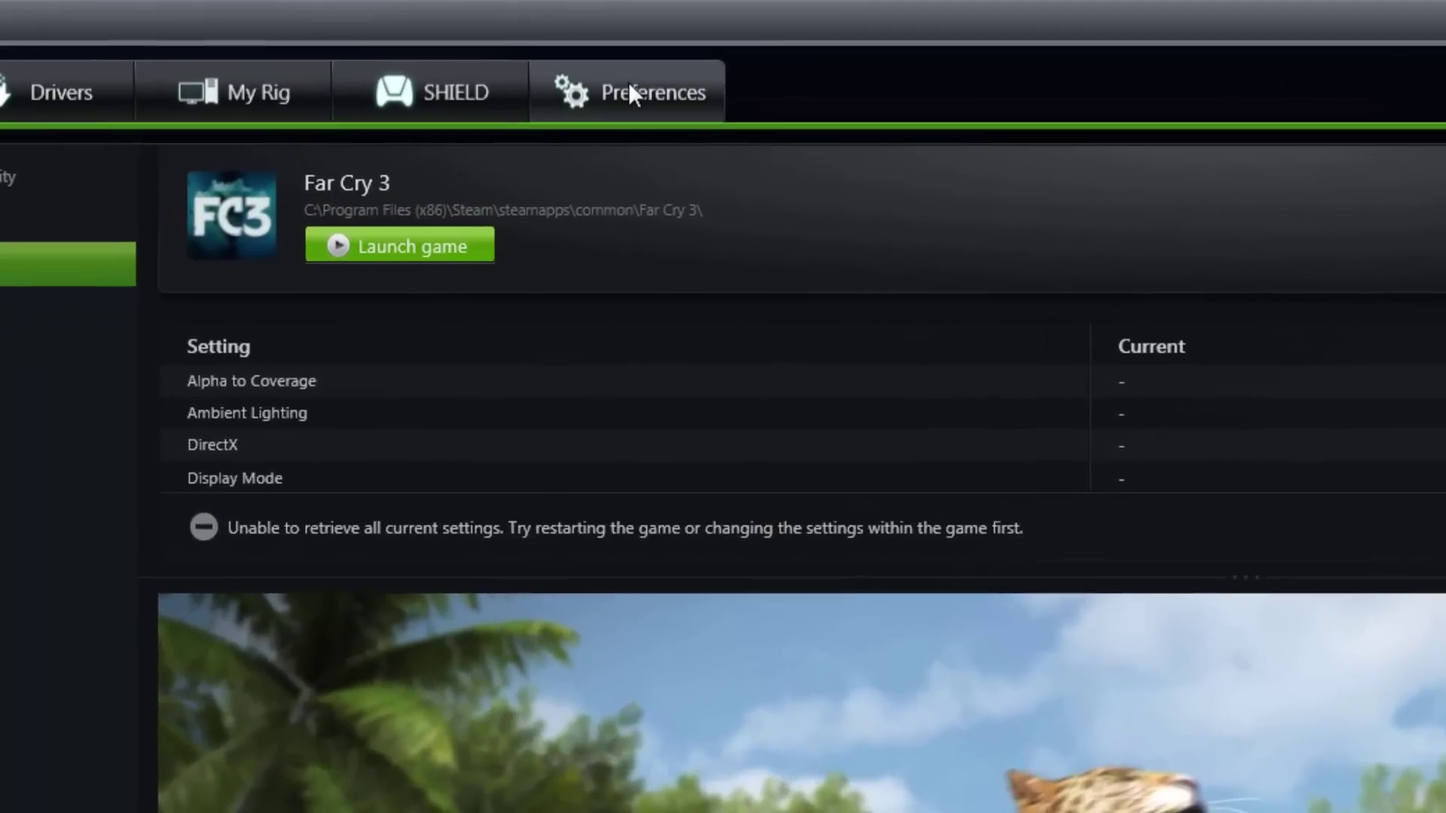
Rescan the PC for supported games from GeForce Experience's Games preferences
click(637, 94)
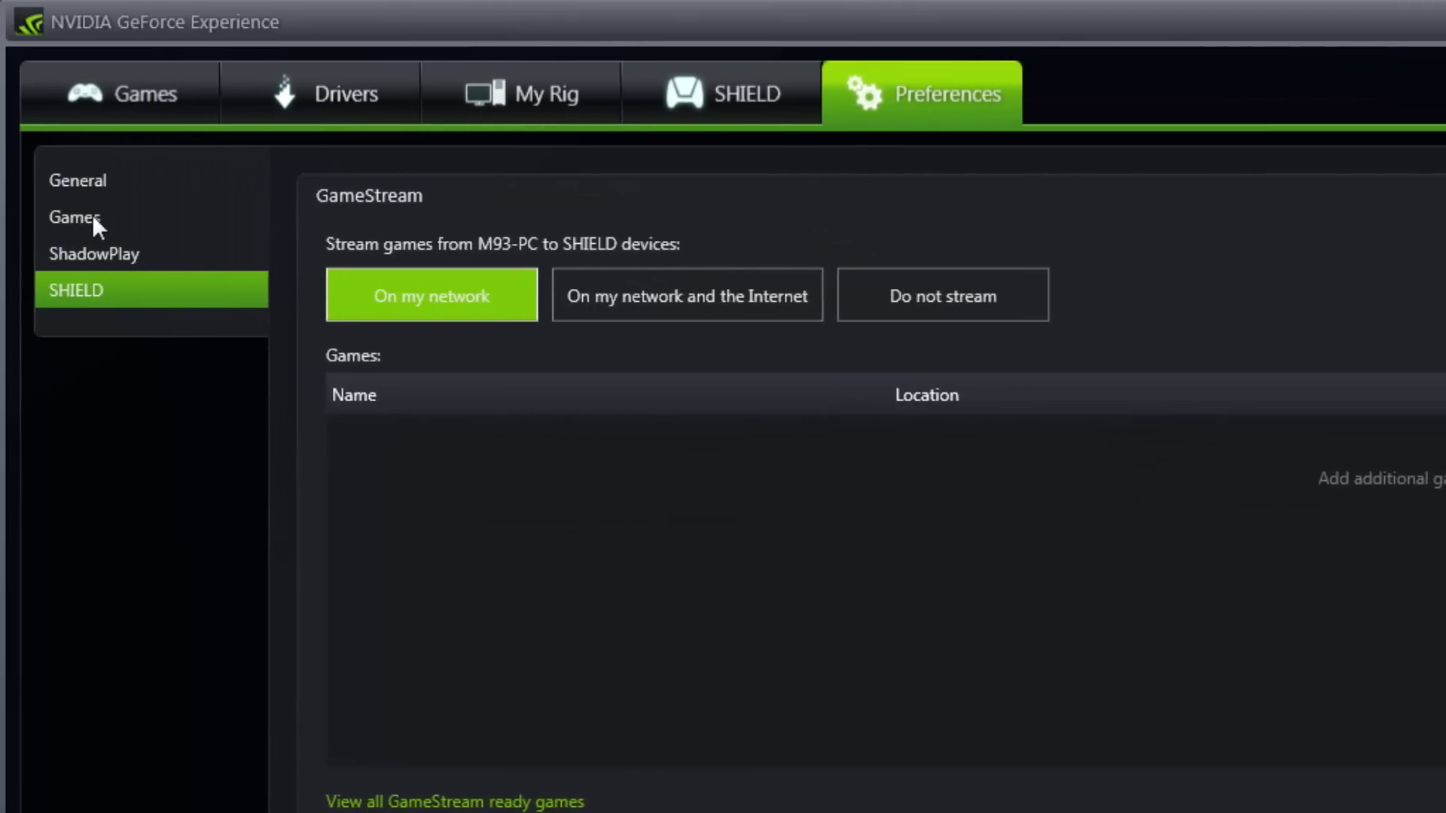
click(92, 216)
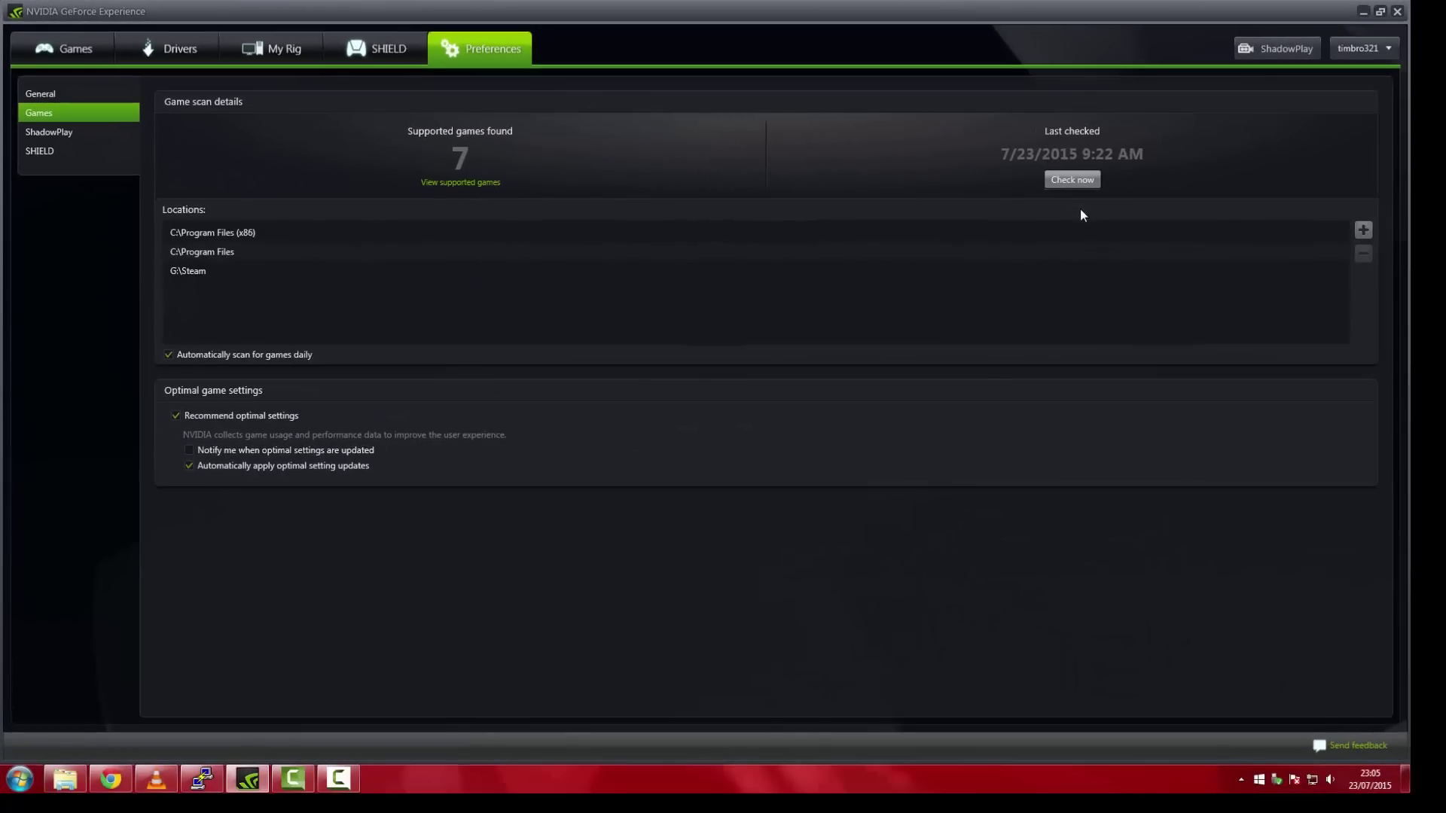
click(1171, 196)
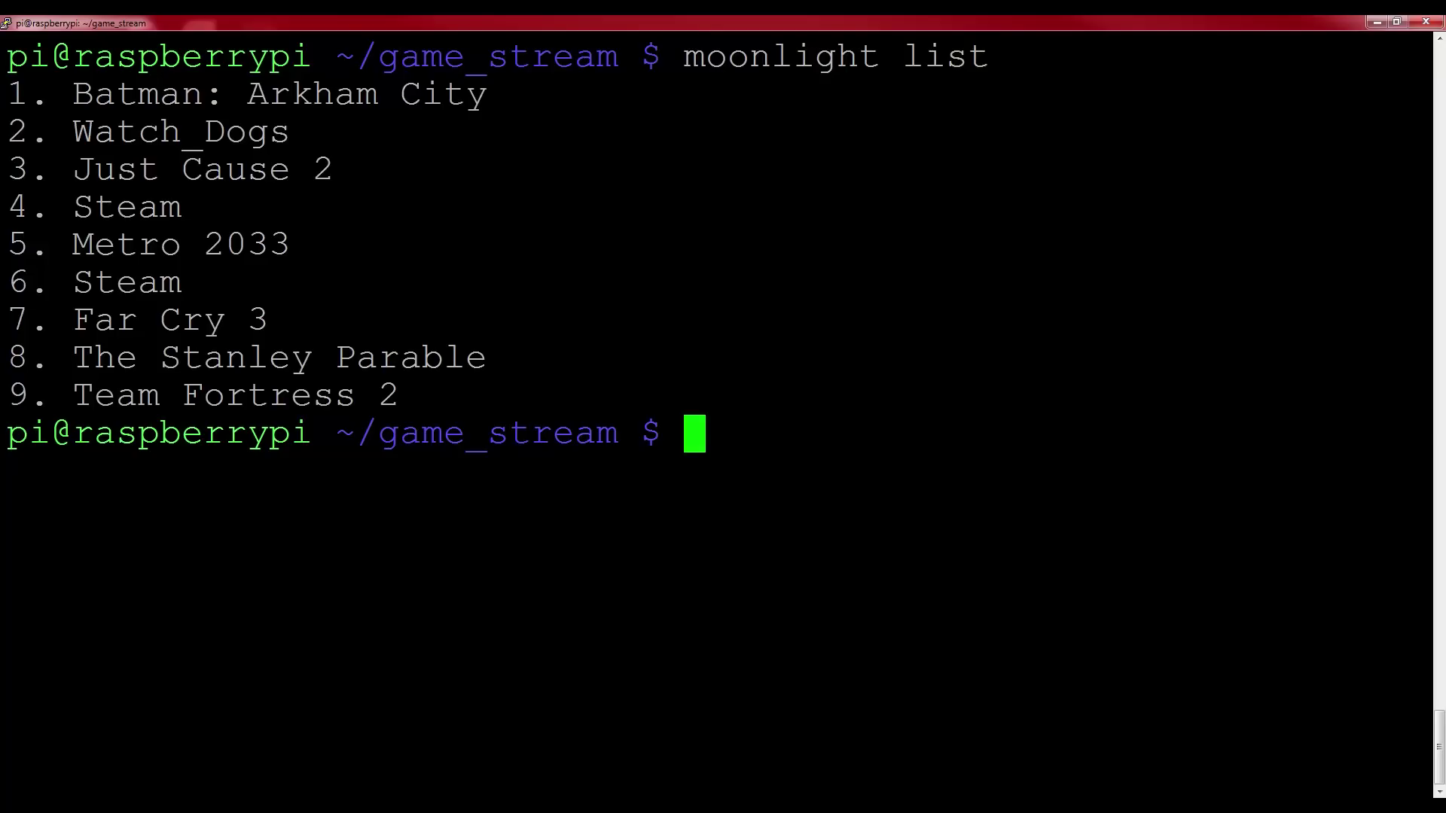
Print Moonlight's help showing options like -720, -1080, -60fps, -bitrate and -app
text(moonligh)
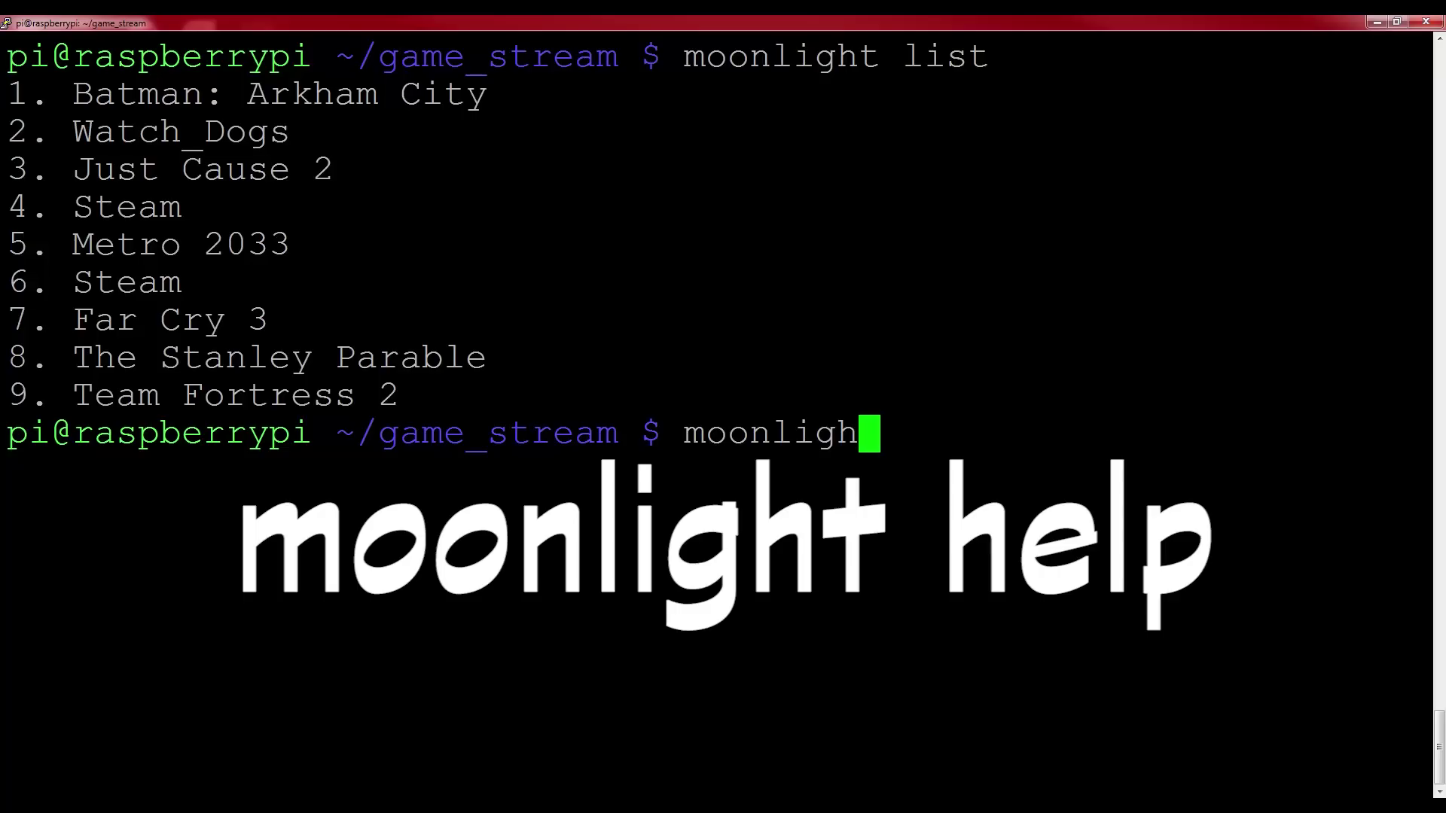
text(t help)
key(Return)
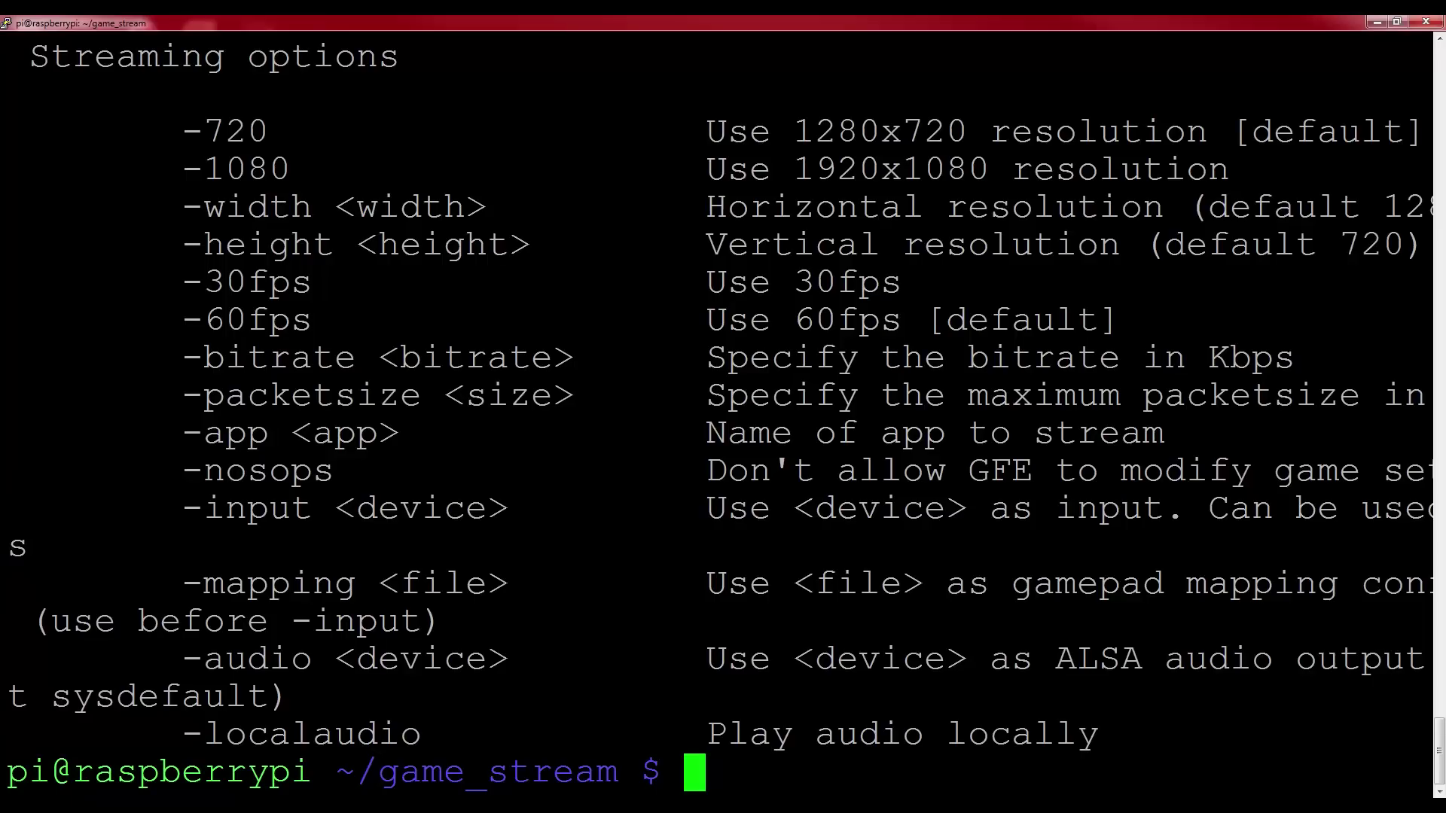
Enter the stream command 'moonlight stream -1080 -30fps -app' for Steam
text(moonl)
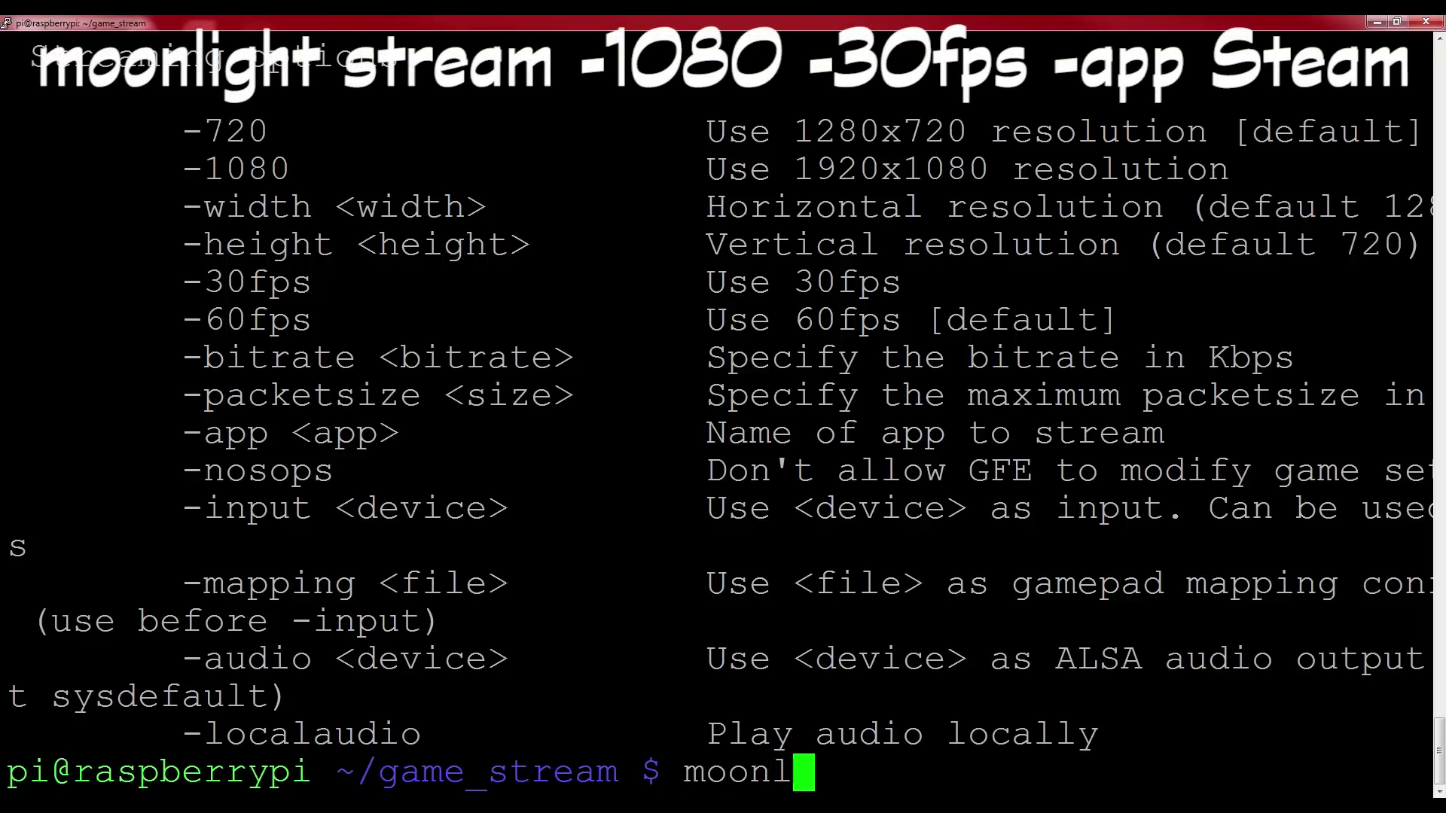
text(ight stream )
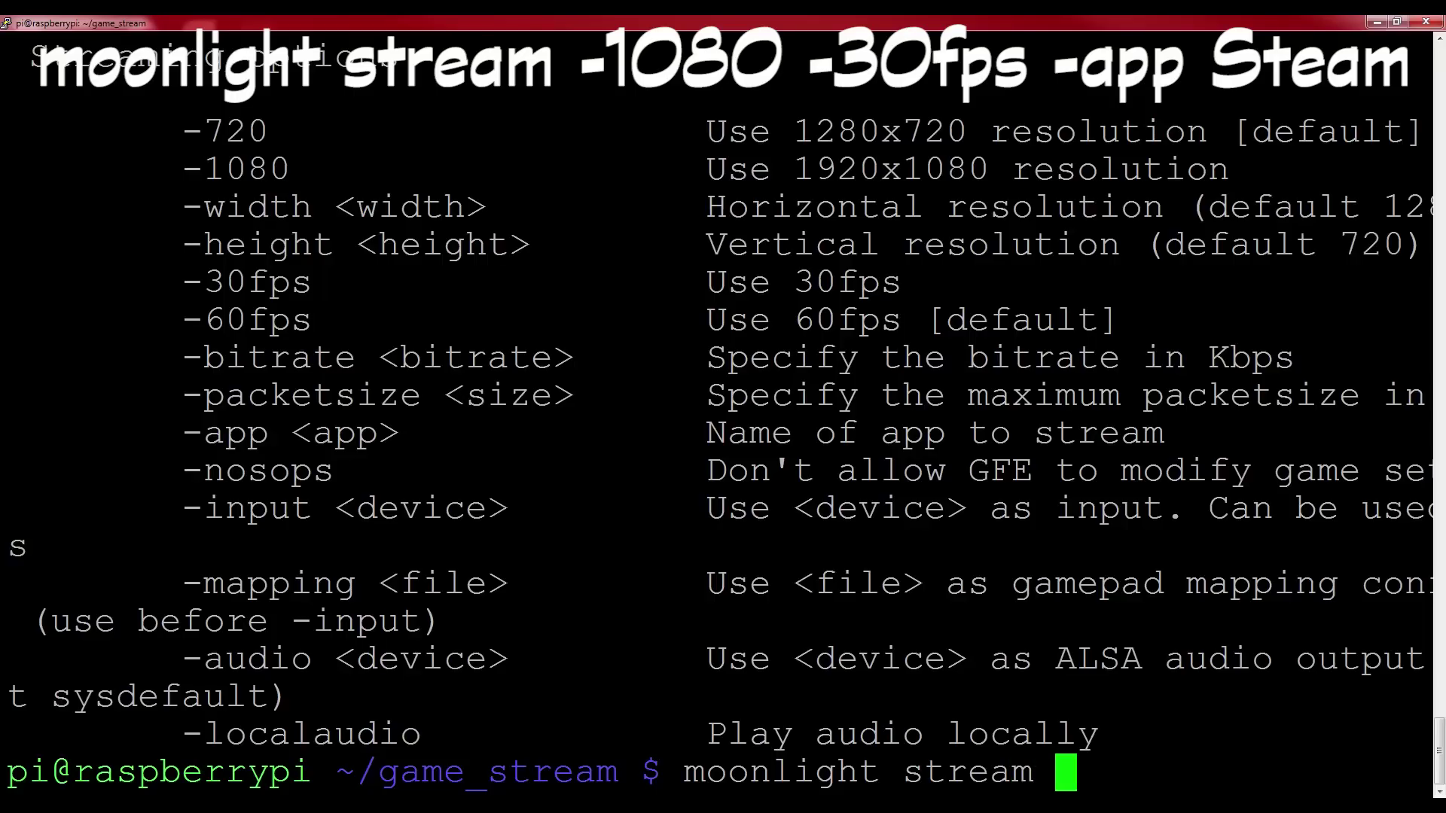
text(-1080 -30f)
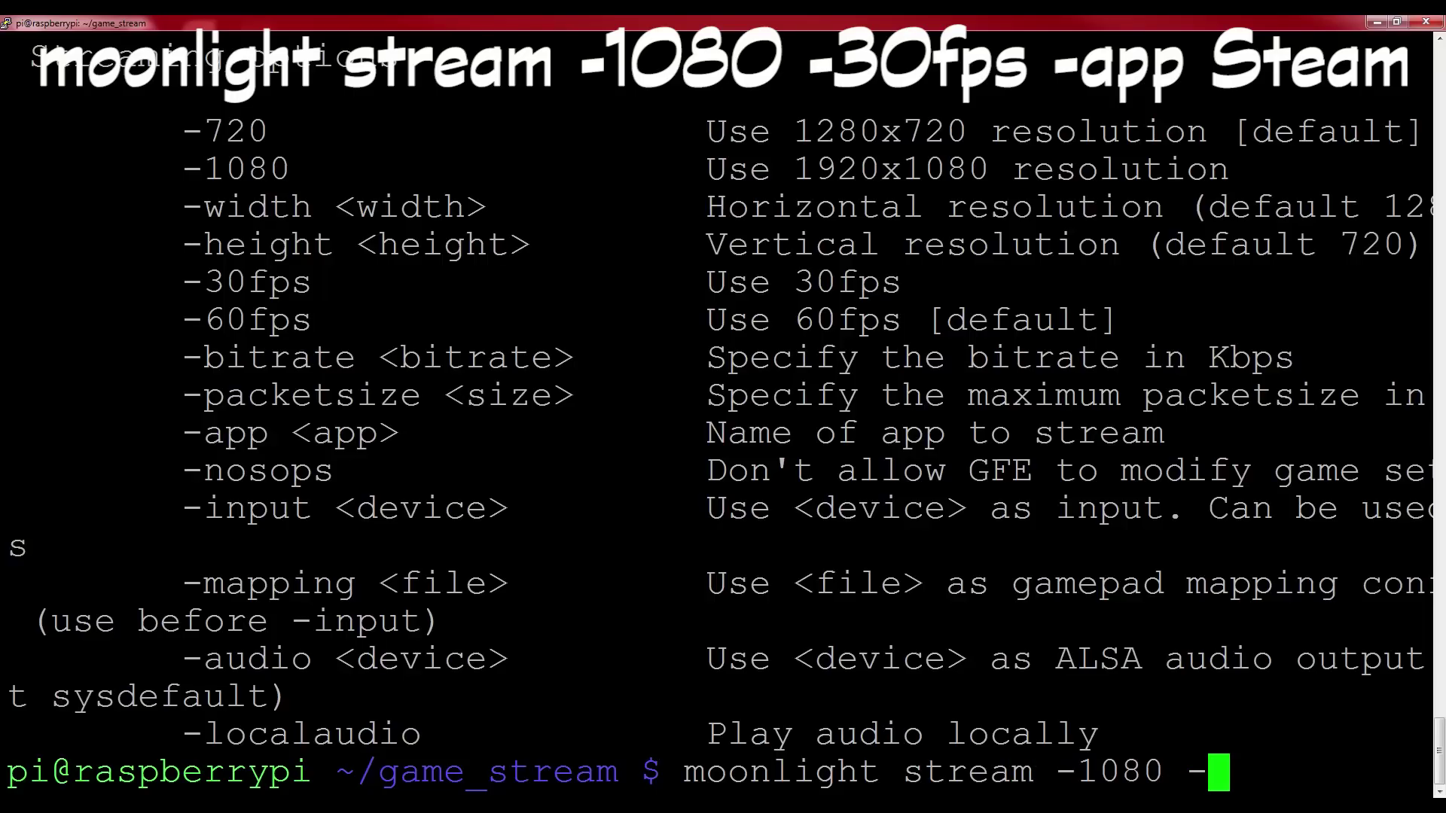
text(ps -app)
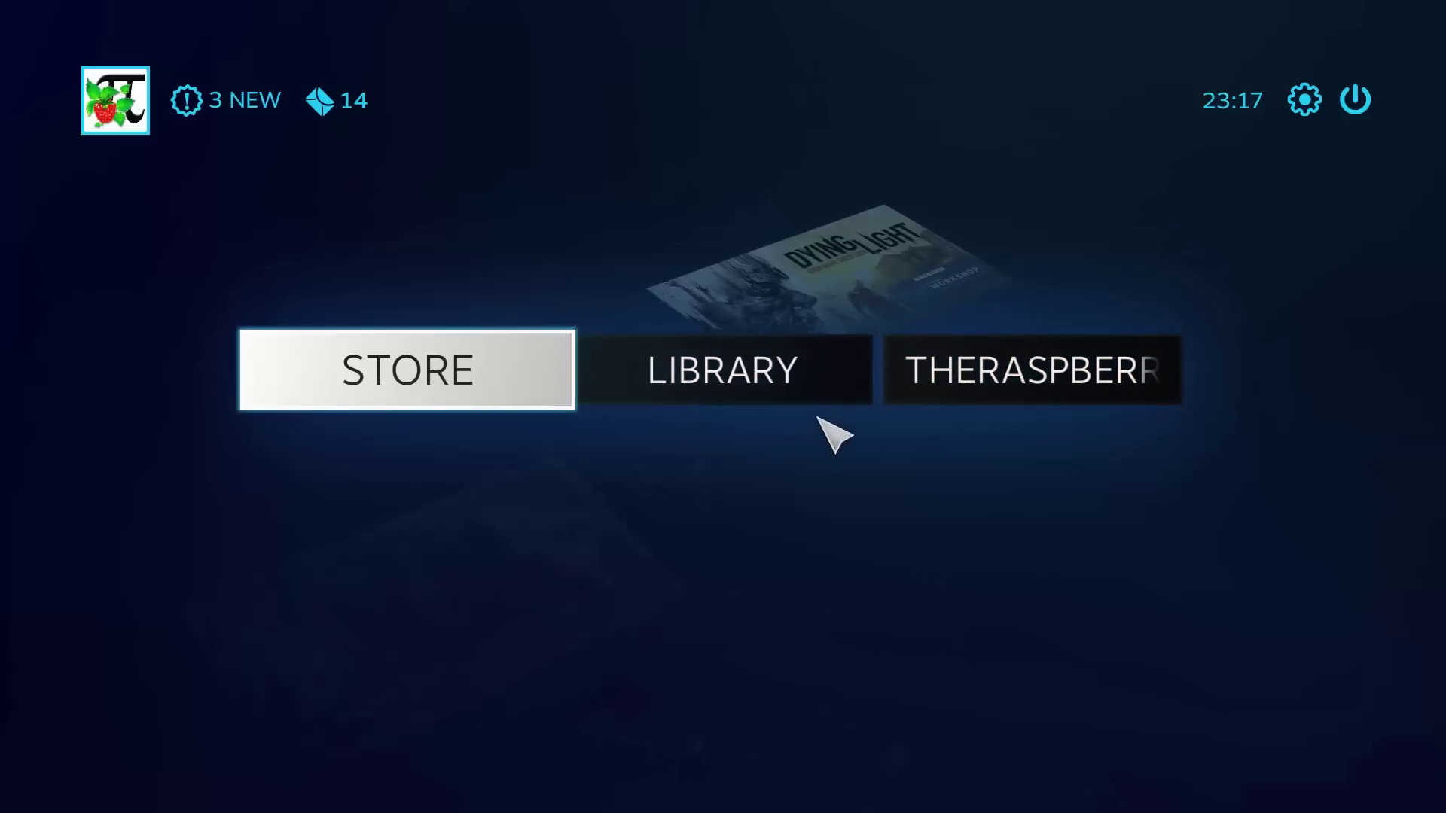
Open the Steam library, select Kerbal Space Program Demo from Recently Played and play it
click(763, 369)
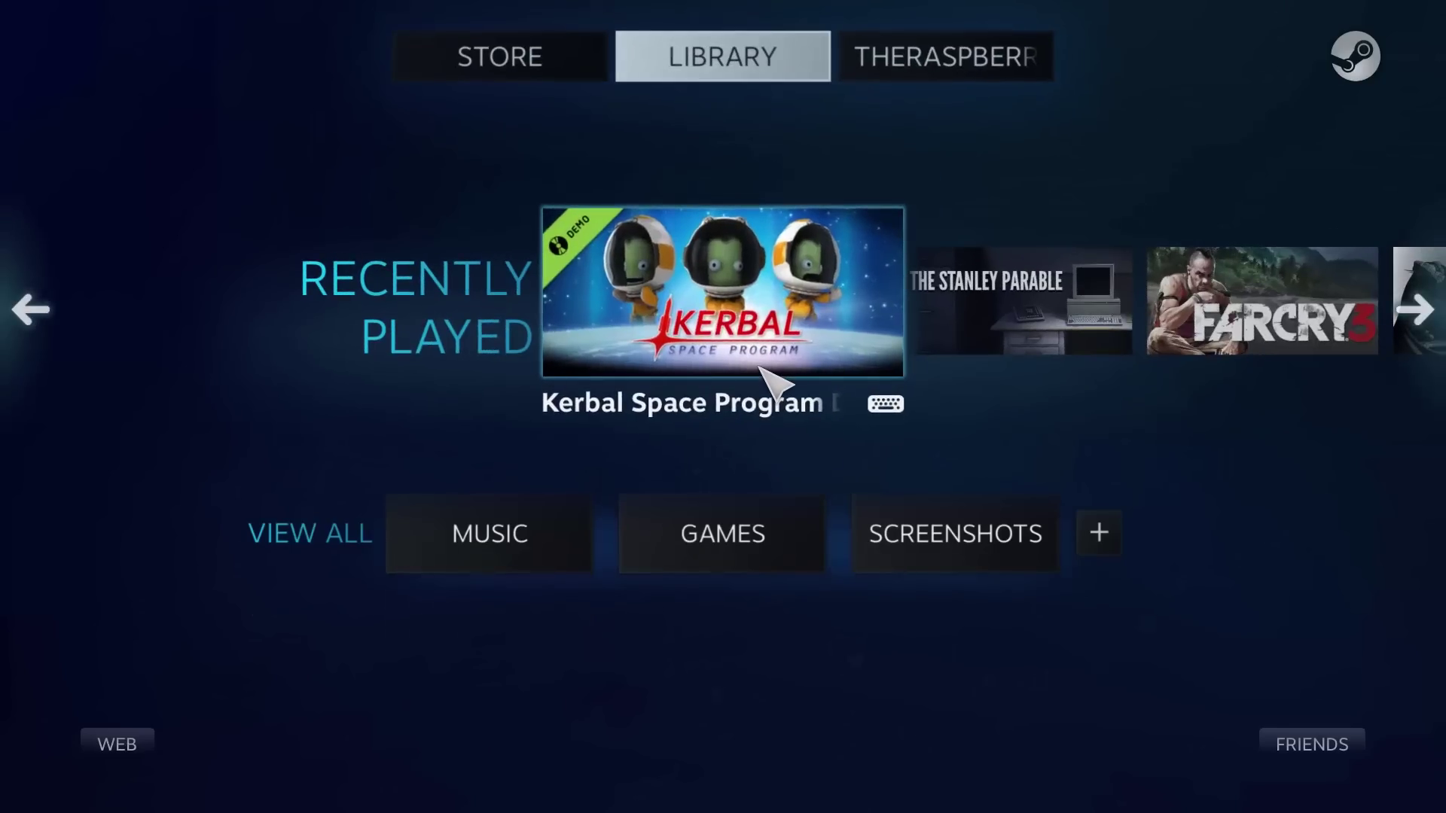
scroll(763, 369, down, 2)
scroll(761, 368, down, 3)
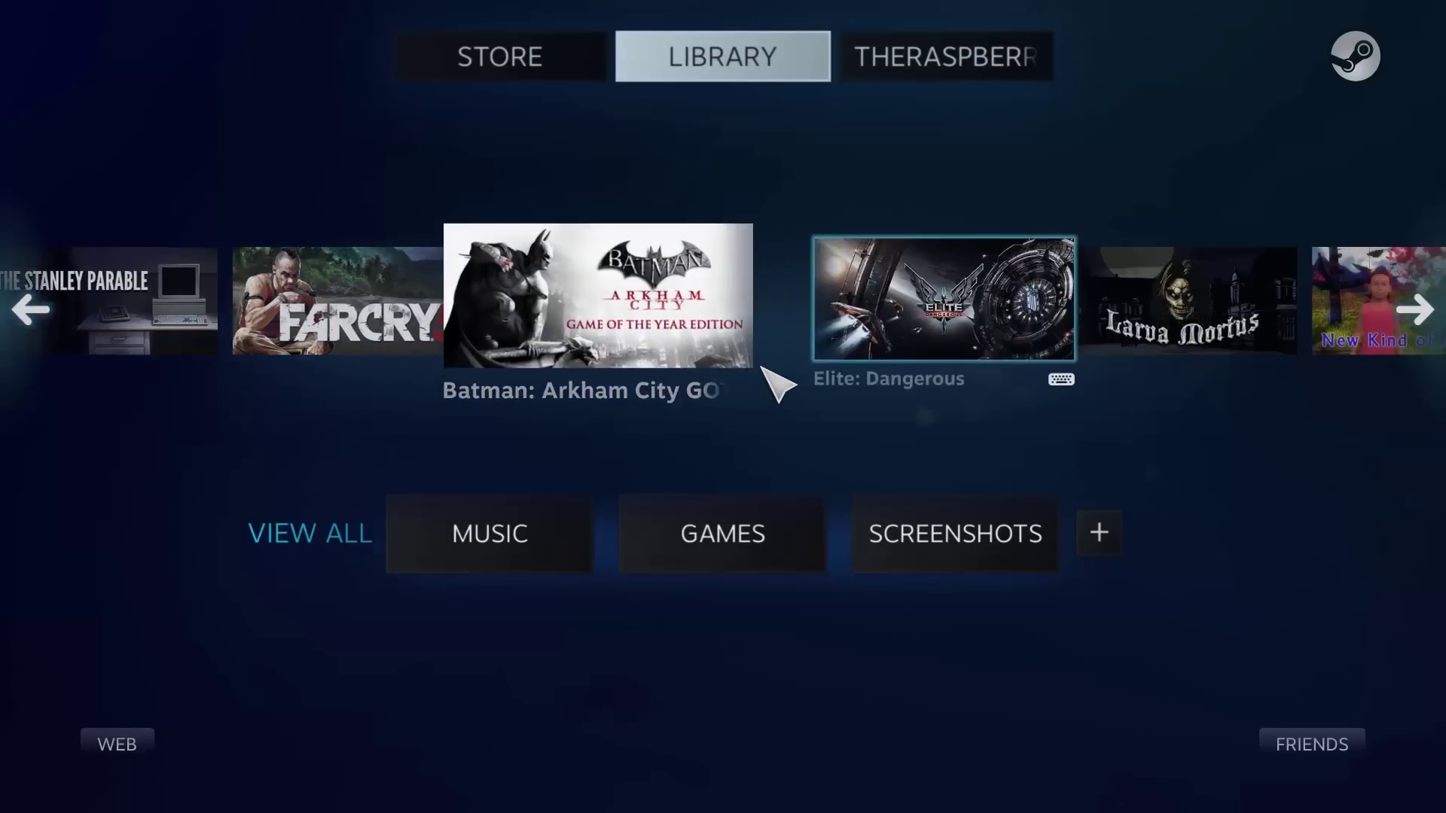
scroll(763, 364, up, 5)
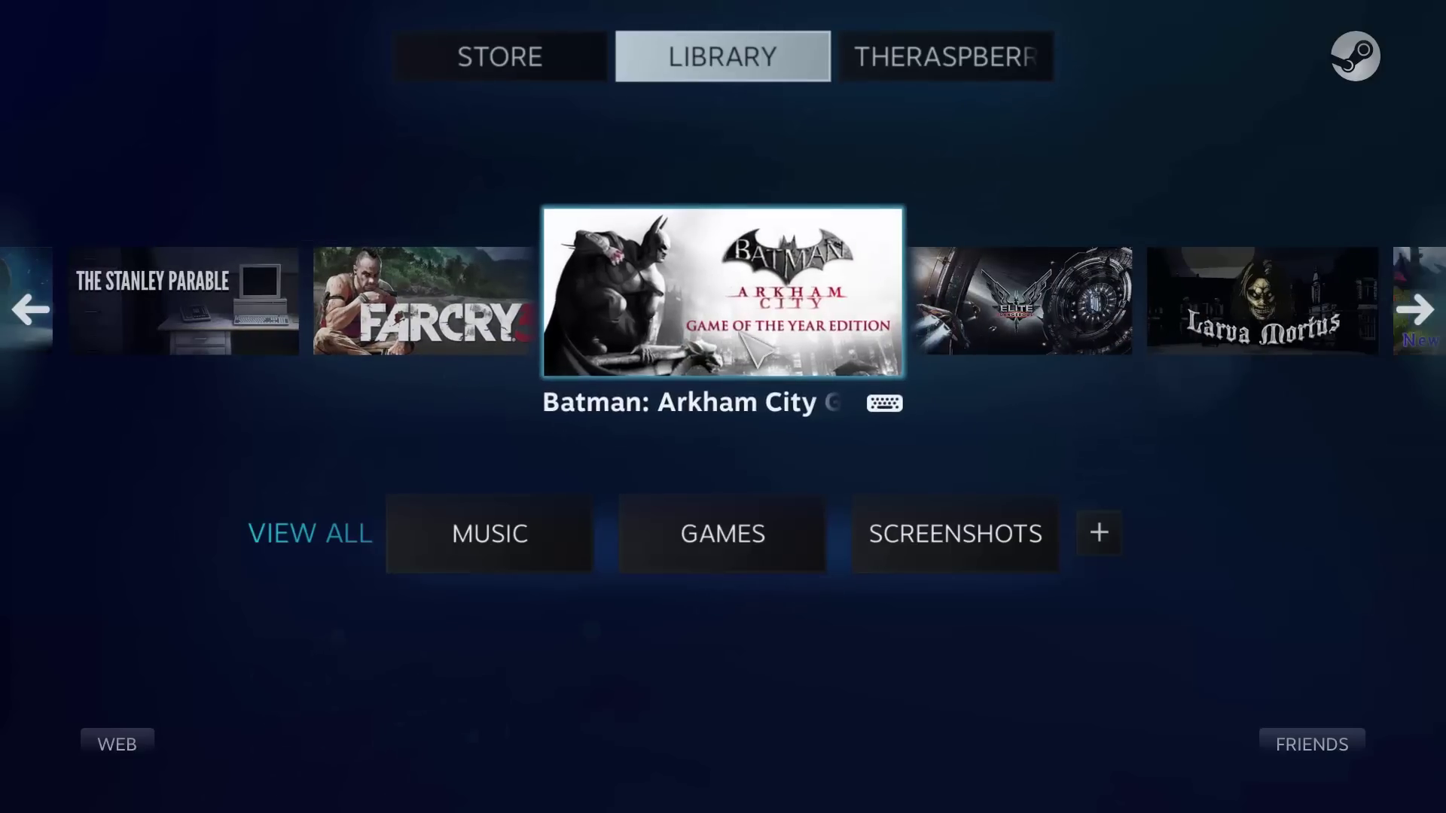
click(746, 275)
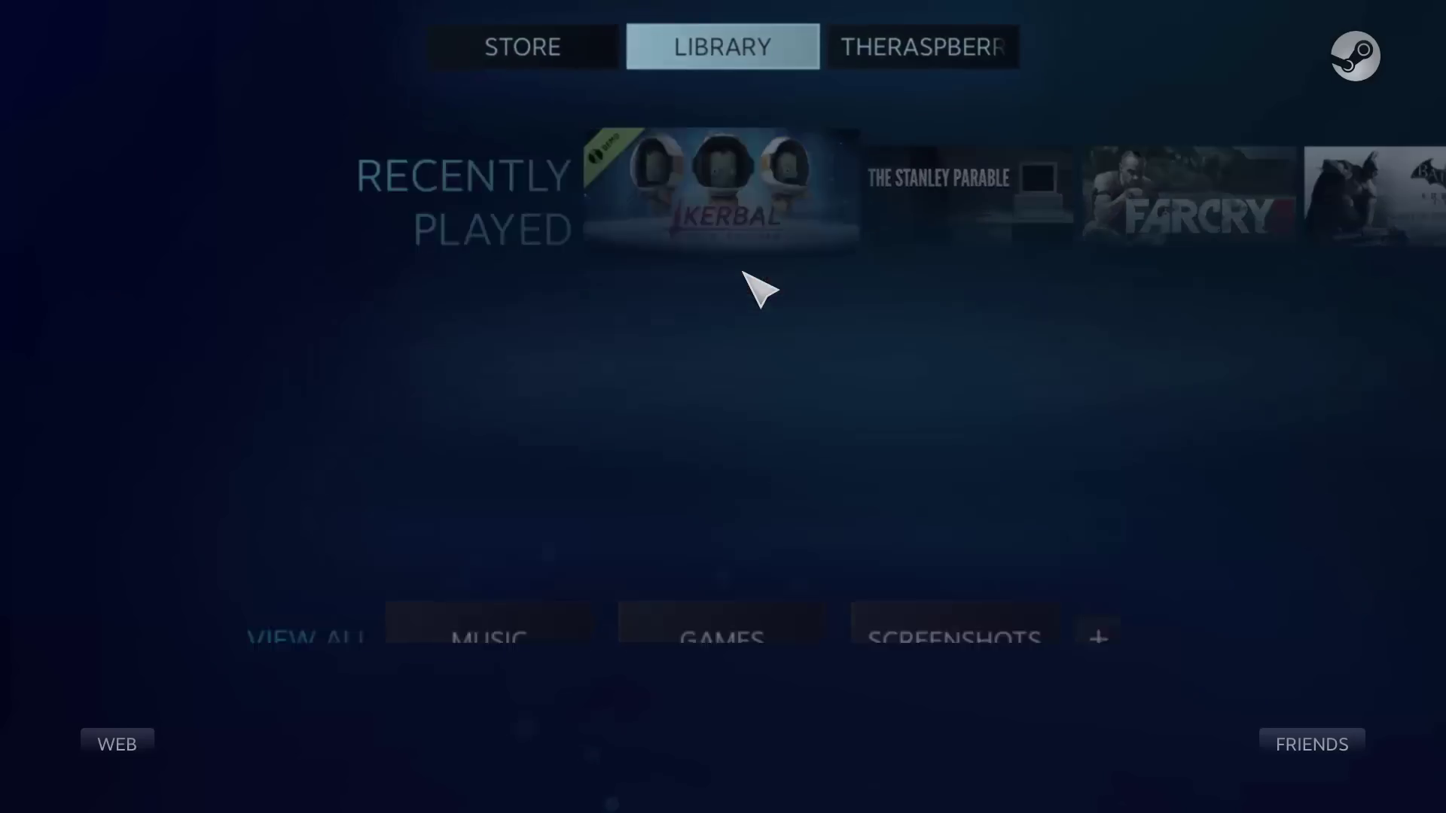
click(735, 572)
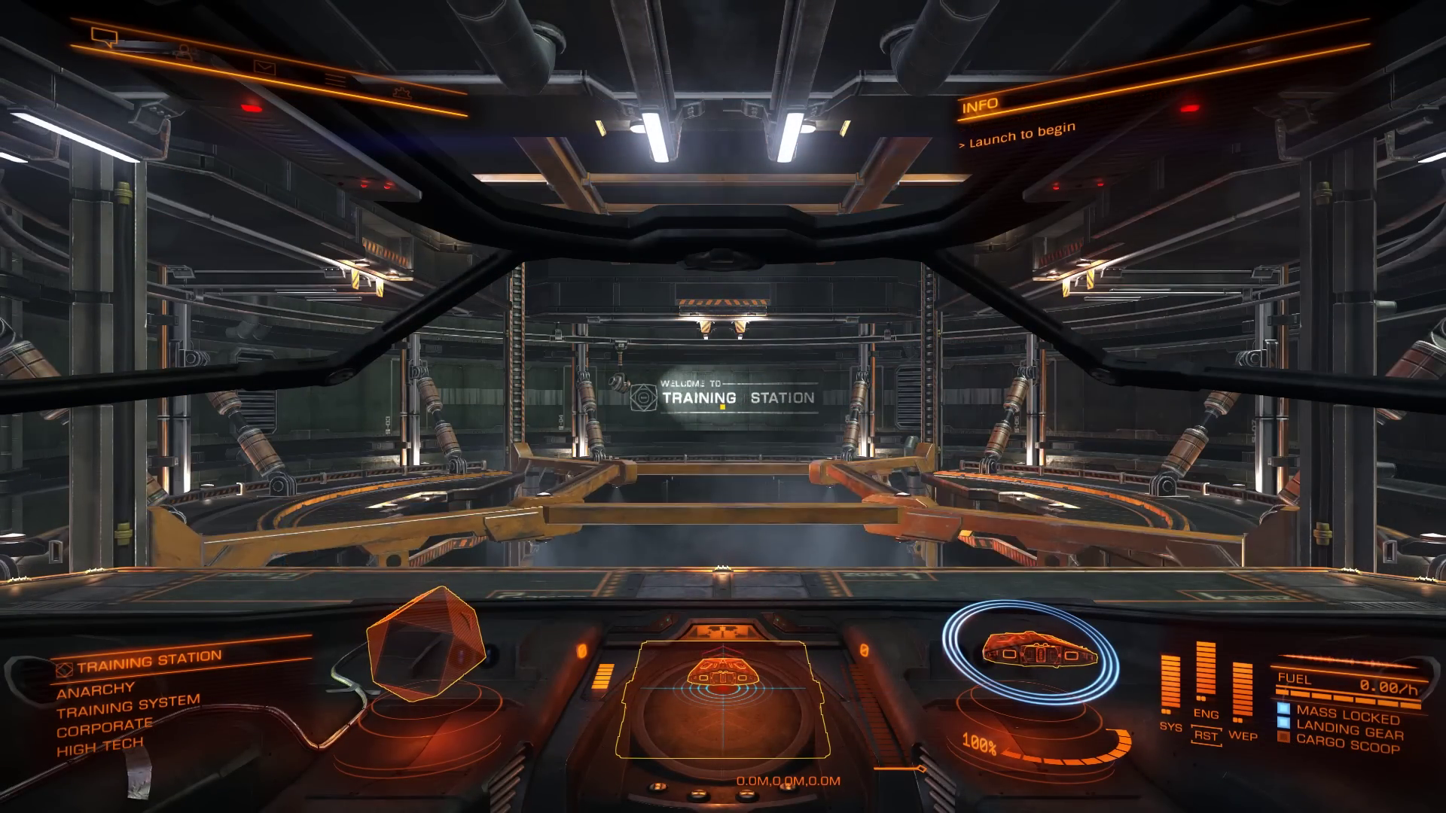